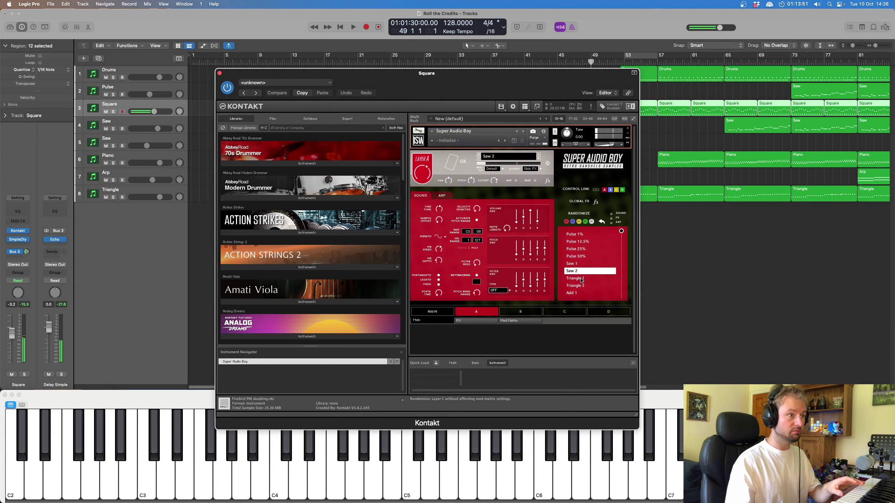
# Step: Audition the Triangle 1, Add 1, Noise Menu, Drumkit 1 and Drumkit 2 sounds on layer A of Super Audio Boy
pyautogui.click(581, 278)
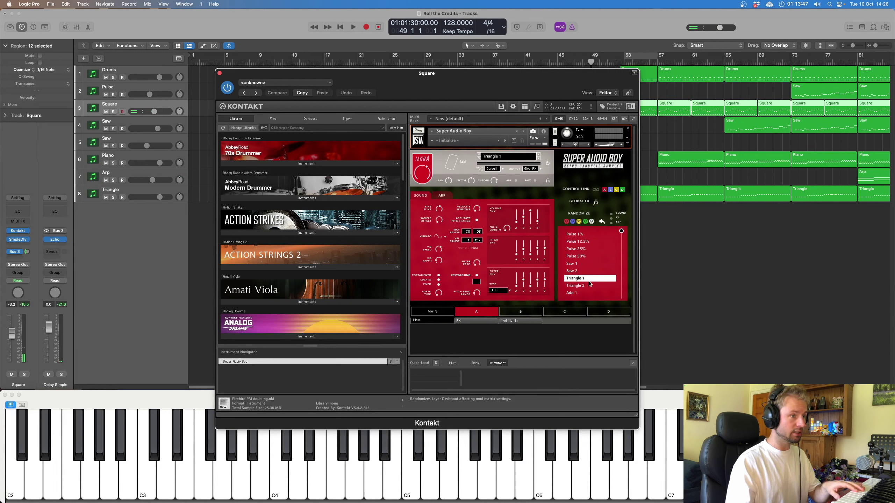
pyautogui.moveTo(621, 232); pyautogui.dragTo(622, 263)
pyautogui.click(580, 264)
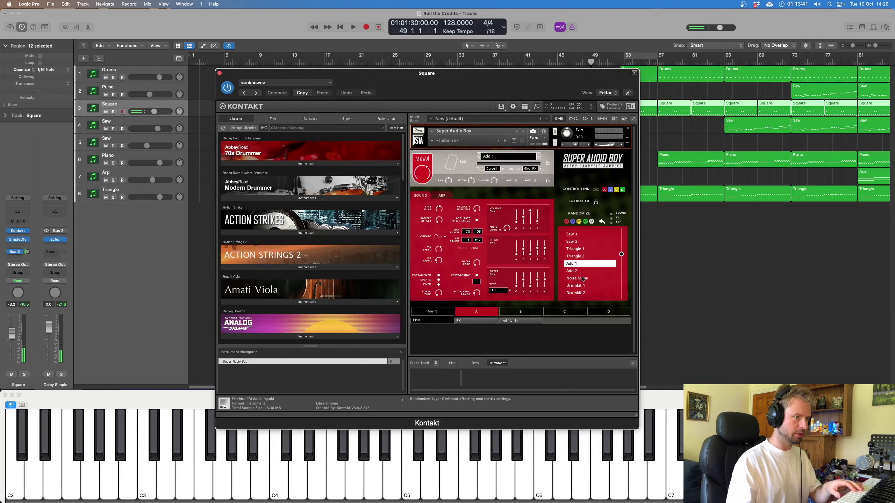
pyautogui.click(584, 279)
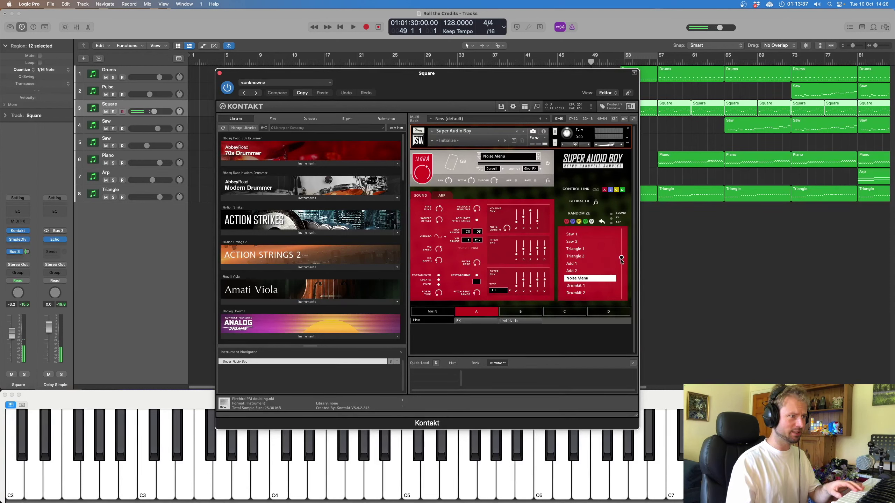
pyautogui.moveTo(621, 258); pyautogui.dragTo(621, 261)
pyautogui.click(580, 279)
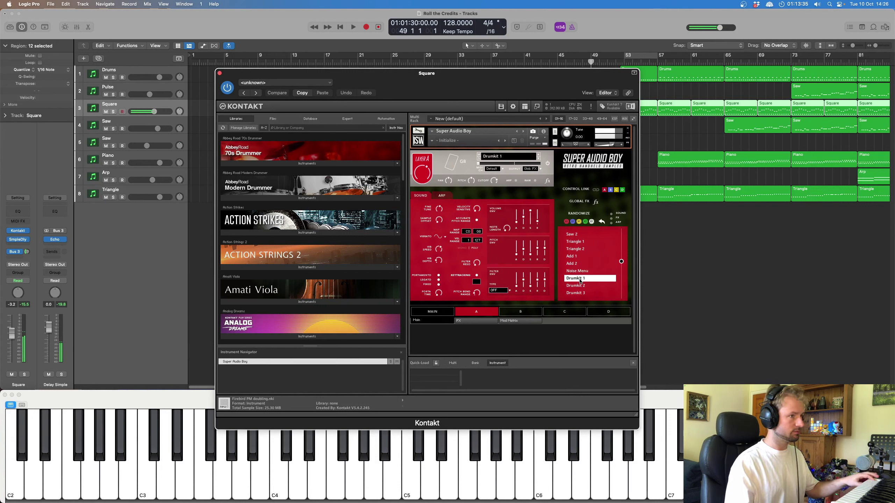
pyautogui.click(583, 286)
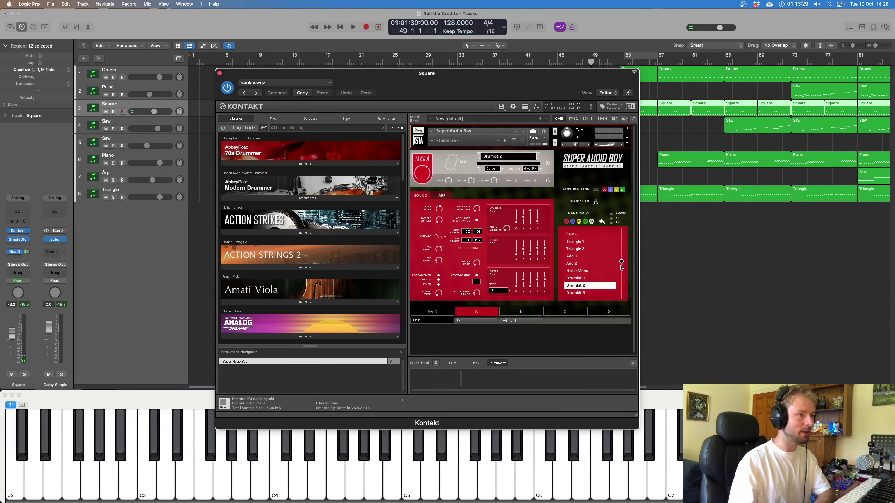
# Step: Set the layer A sound to Pulse 50% and close the Square track's instrument window
pyautogui.moveTo(621, 263); pyautogui.dragTo(617, 230)
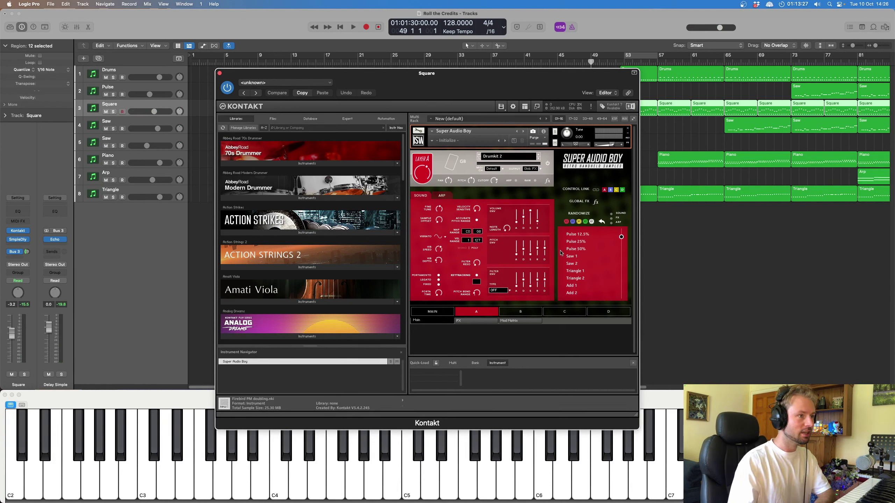
pyautogui.click(575, 250)
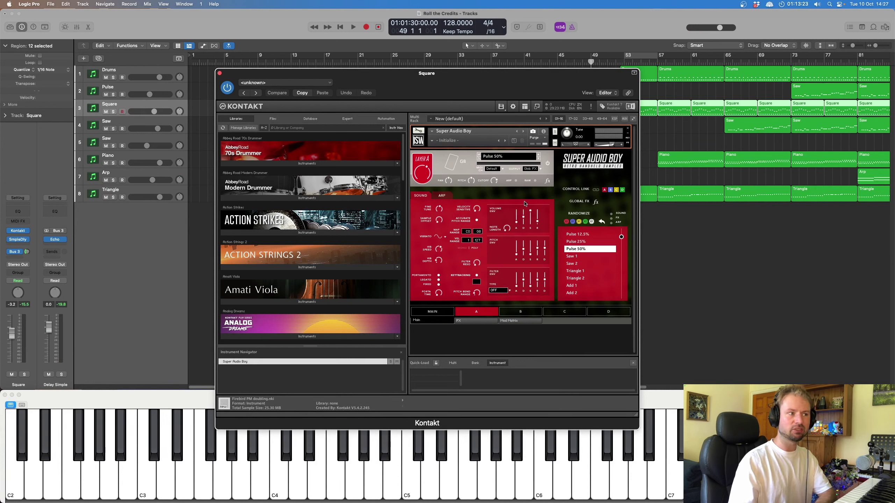
pyautogui.click(220, 74)
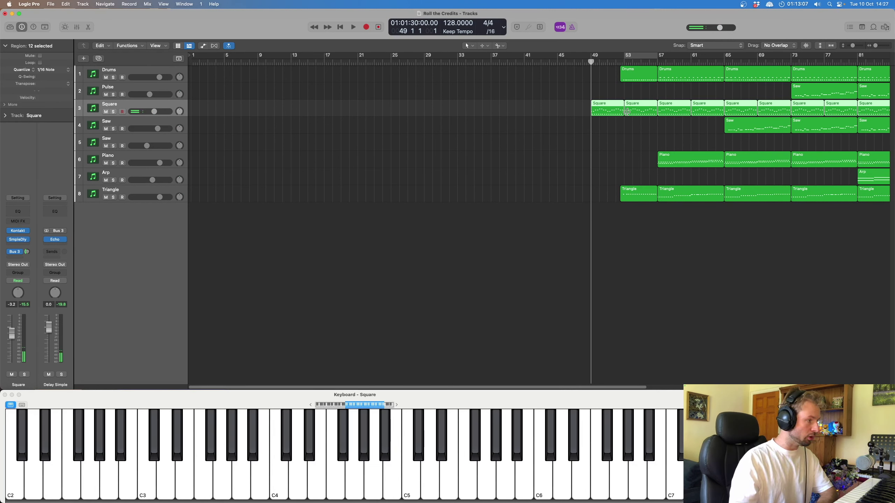
# Step: Copy the Square region at bar 49 to bar 1 and set the cycle range to bars 1–5
pyautogui.click(607, 130)
pyautogui.click(612, 114)
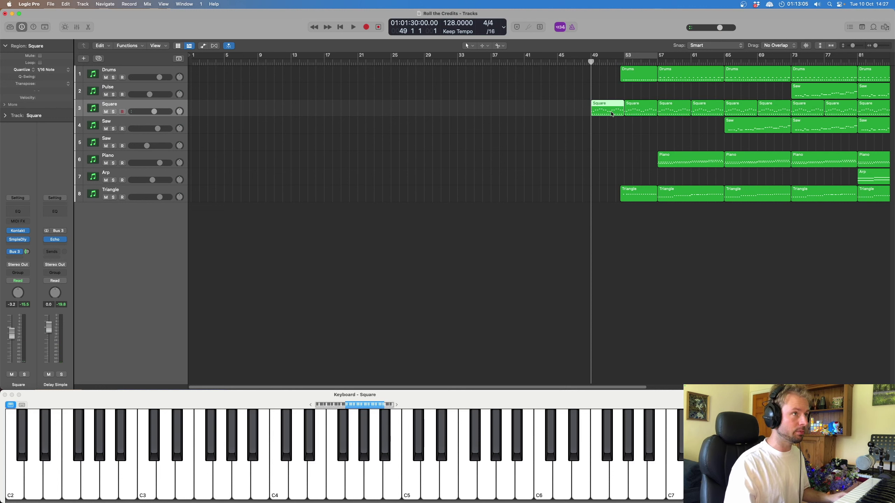
pyautogui.moveTo(613, 114); pyautogui.dragTo(203, 110)
pyautogui.moveTo(197, 59); pyautogui.dragTo(224, 59)
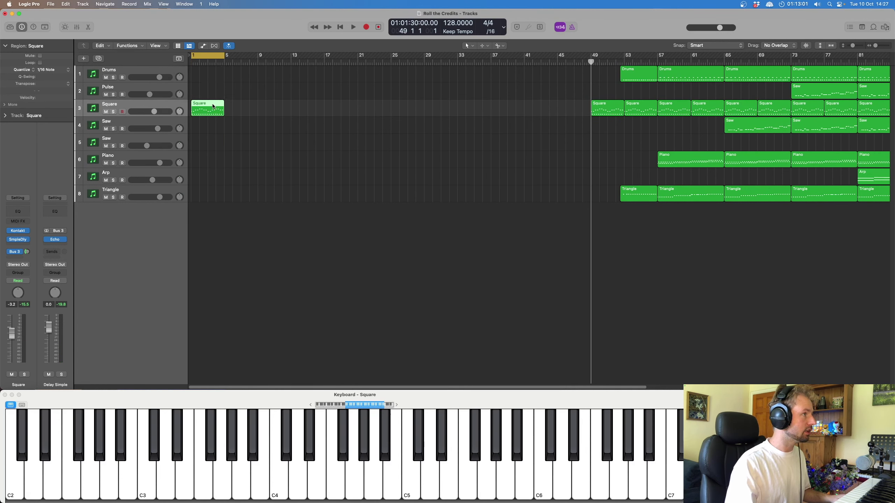
# Step: Open the Square region at bar 1 in the Piano Roll and play it from the beginning
pyautogui.doubleClick(213, 106)
pyautogui.scroll(2, 388, 299)
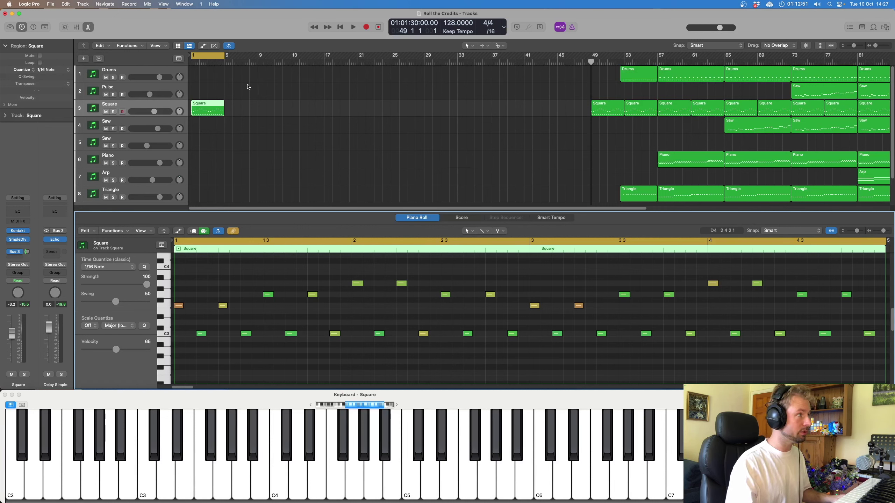
pyautogui.press('Return')
pyautogui.press('space')
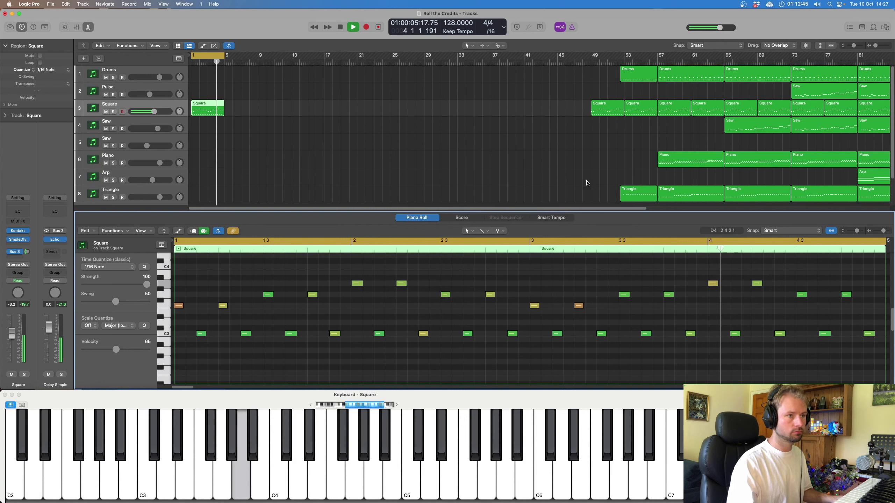
pyautogui.press('space')
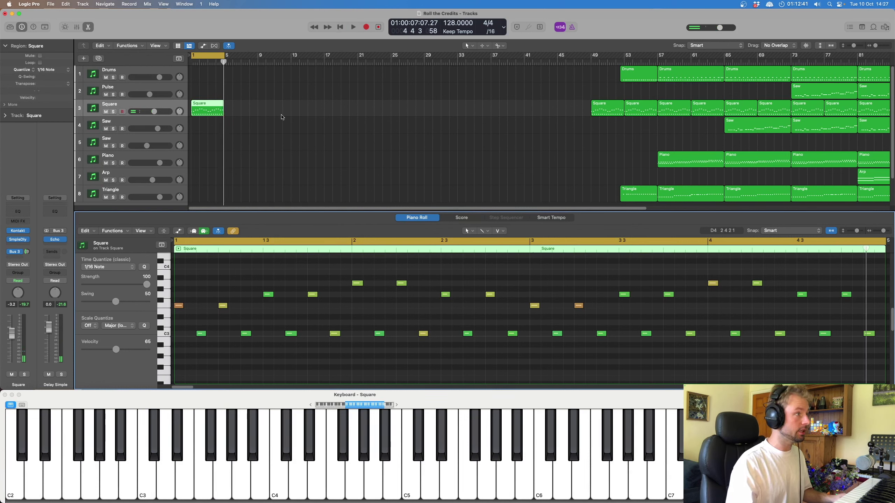
# Step: Duplicate the Square region from bar 1 to bar 5 and move the cycle range to bars 5–9
pyautogui.moveTo(212, 113); pyautogui.dragTo(245, 114)
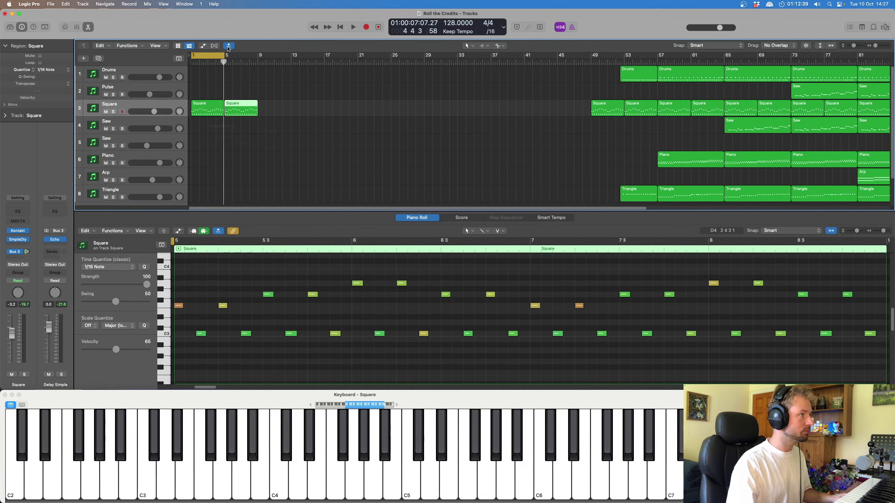
pyautogui.click(216, 54)
pyautogui.moveTo(226, 57); pyautogui.dragTo(259, 56)
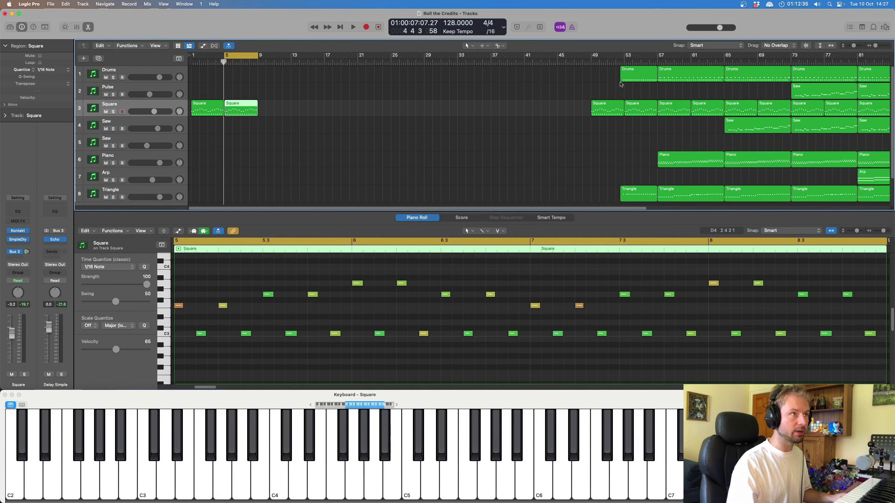
# Step: Copy the first Drums region to just before bar 5 so it ends at bar 9, and play the section
pyautogui.click(632, 79)
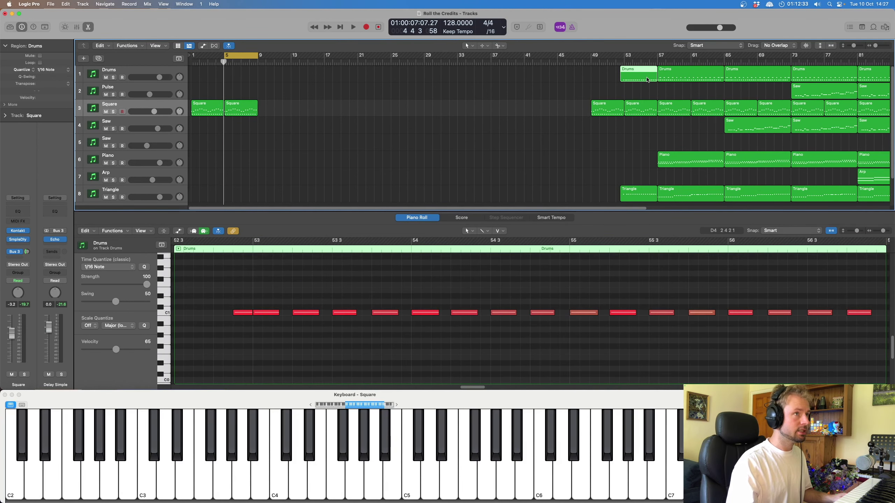
pyautogui.moveTo(646, 80); pyautogui.dragTo(247, 75)
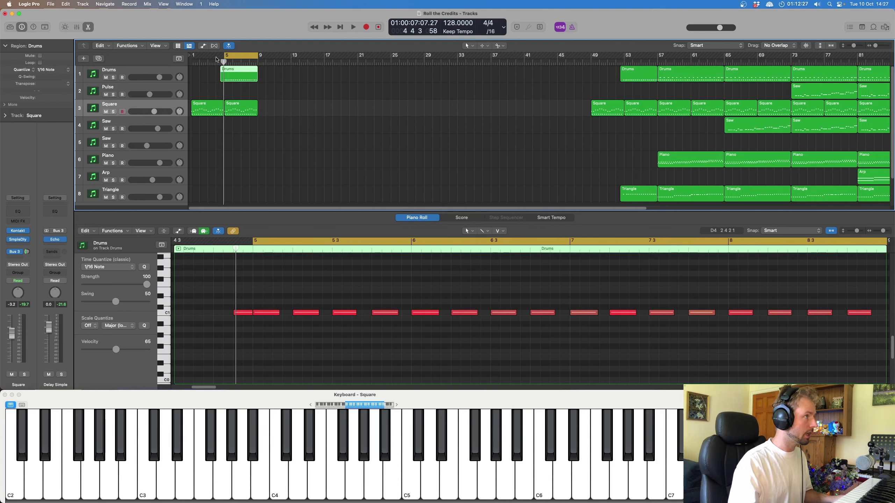
pyautogui.press('space')
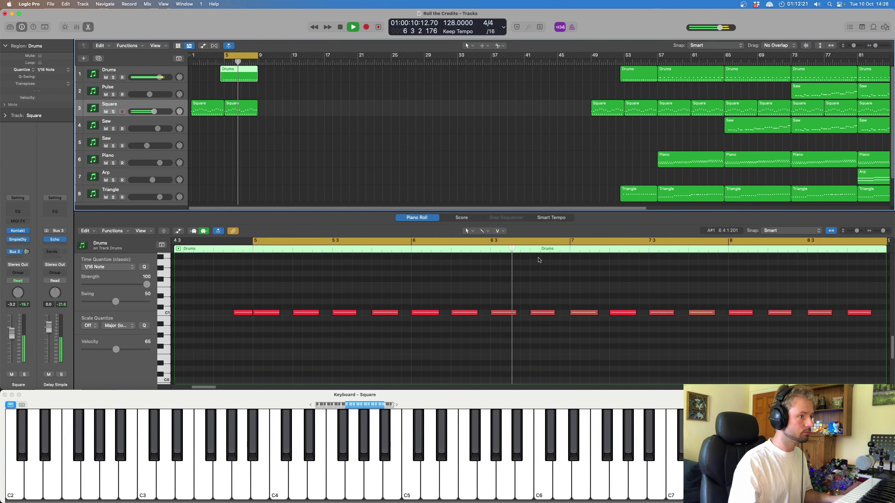
pyautogui.press('space')
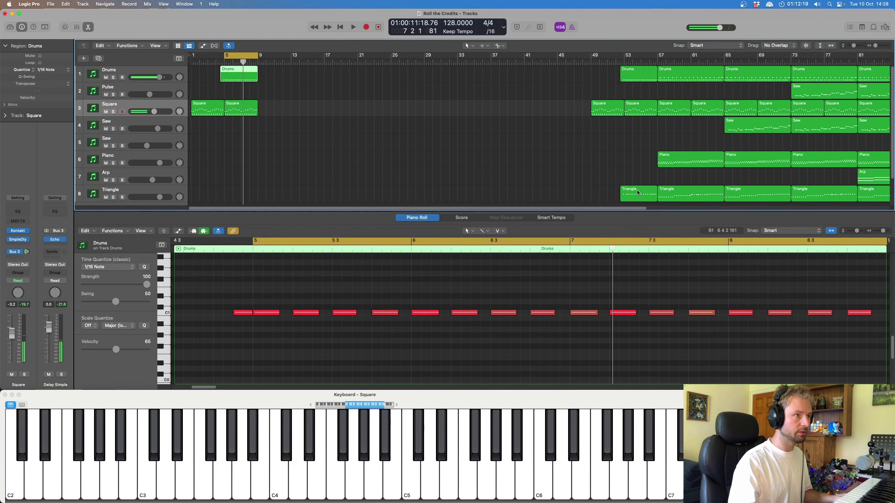
# Step: Copy the first Triangle region to just before bar 5, ending at bar 9, and select all of its notes
pyautogui.click(639, 193)
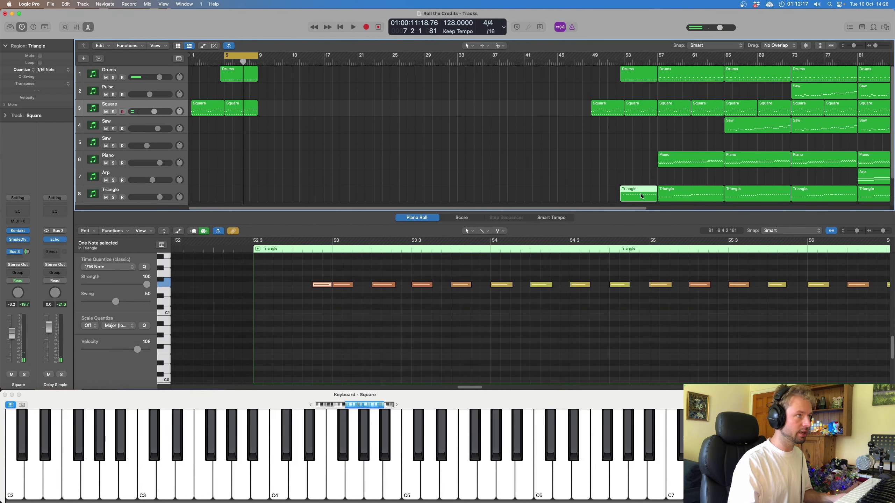
pyautogui.moveTo(641, 196); pyautogui.dragTo(240, 197)
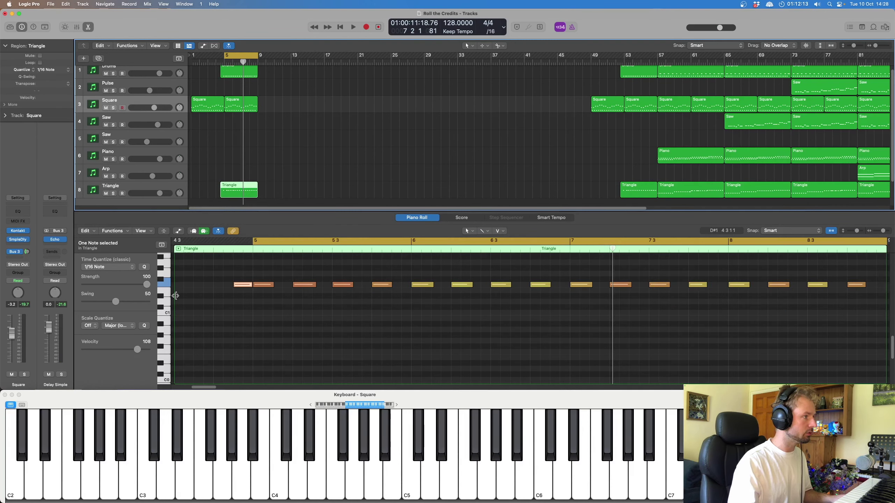
pyautogui.click(165, 285)
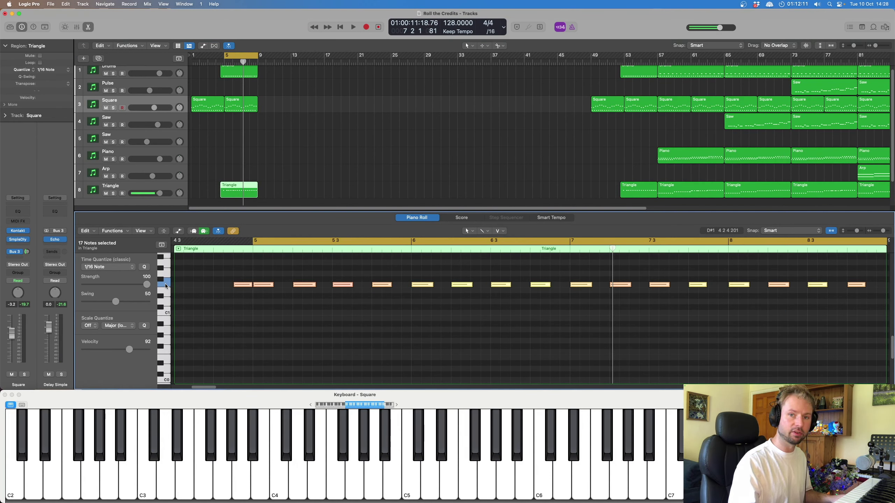
# Step: Play bars 5–9 to hear the drums, square and triangle parts together
pyautogui.hotkey('shift', 'space')
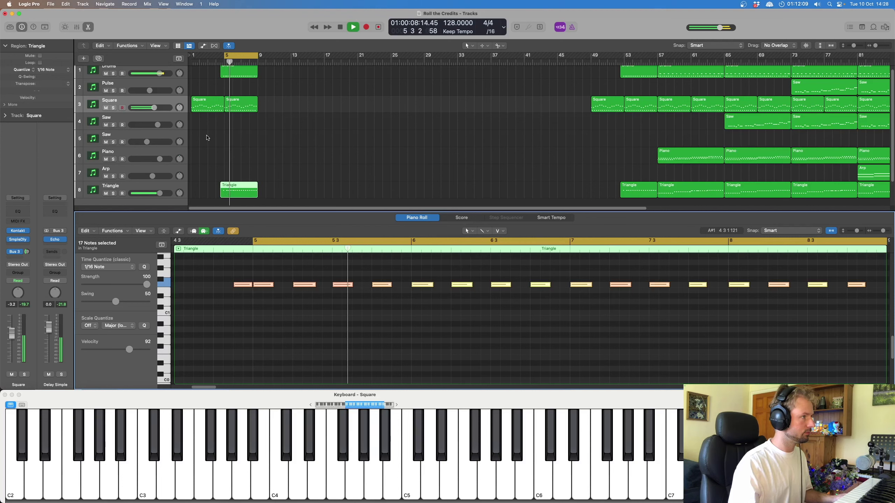
pyautogui.scroll(1, 431, 293)
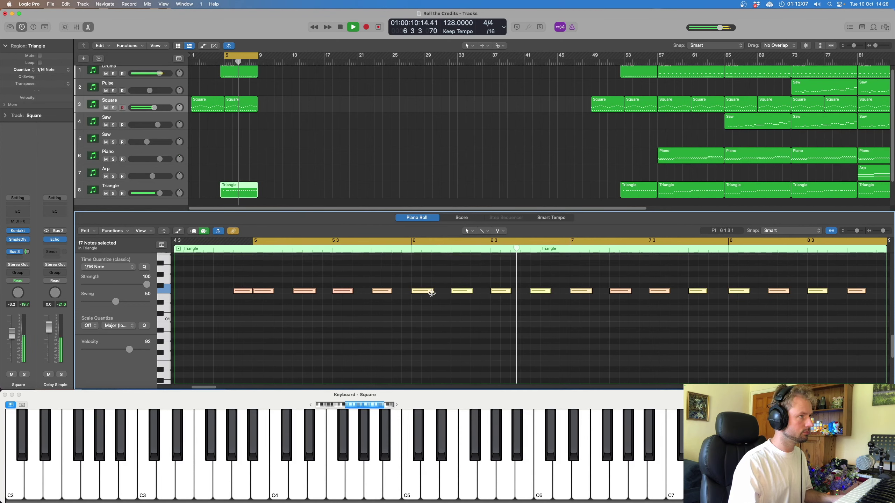
pyautogui.scroll(3, 431, 294)
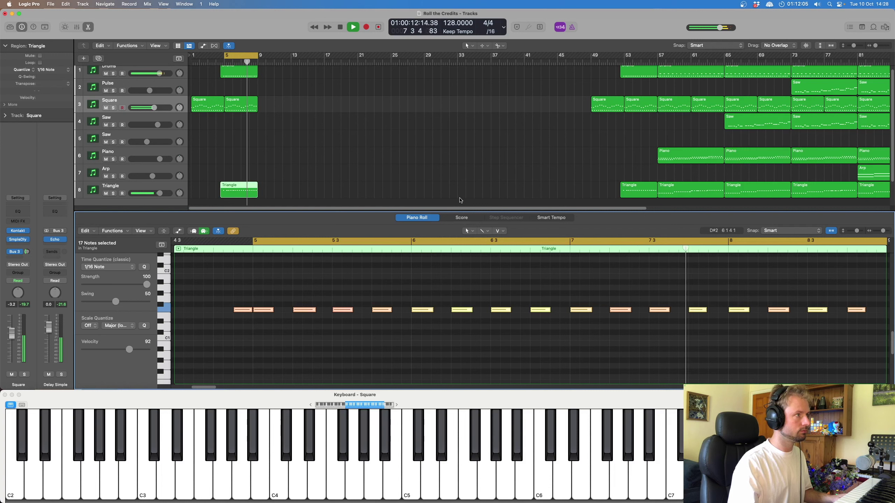
pyautogui.press('space')
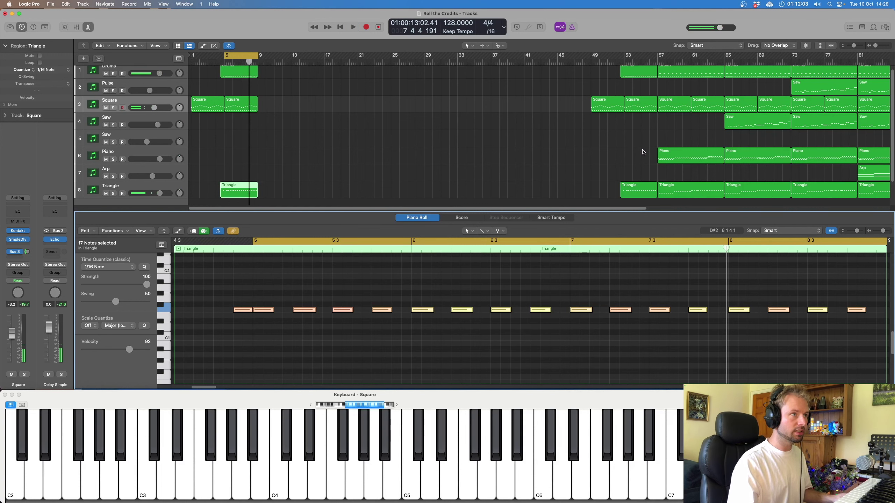
# Step: Copy the eight-bar Drums region at bar 57 to bar 9, set the cycle to bars 9–17, and play it
pyautogui.scroll(1, 643, 152)
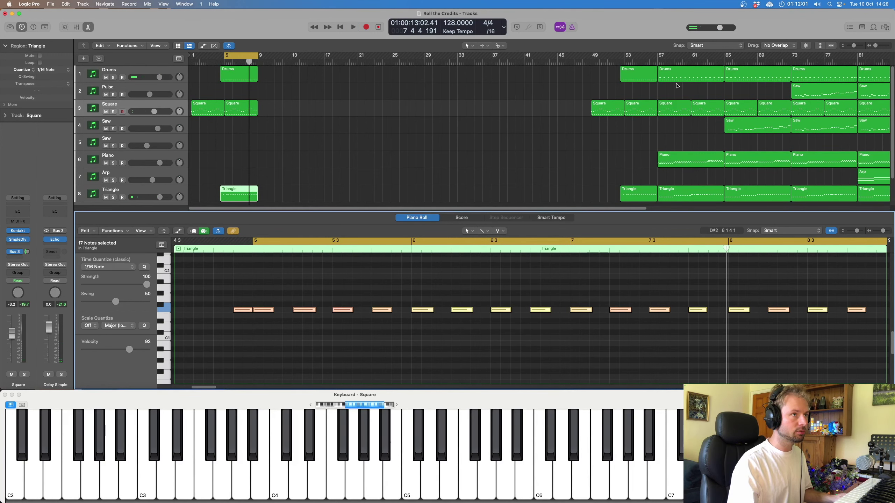
pyautogui.moveTo(677, 75); pyautogui.dragTo(324, 56)
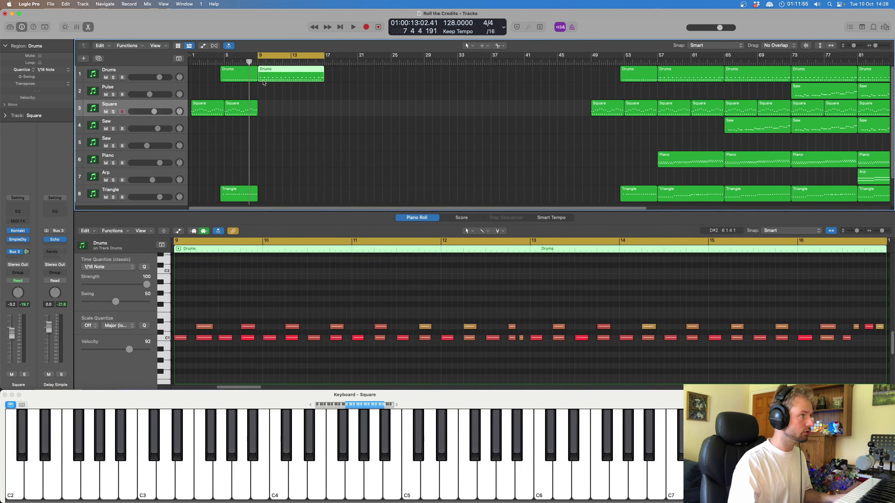
pyautogui.press('space')
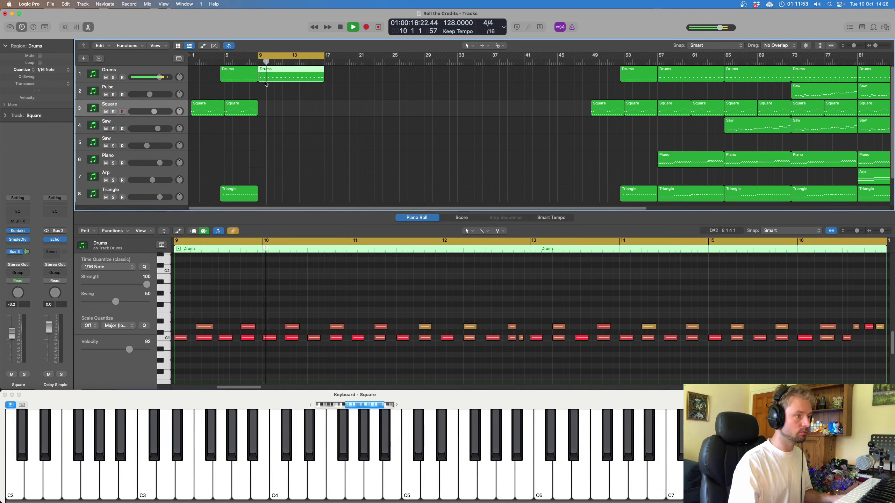
pyautogui.press('space')
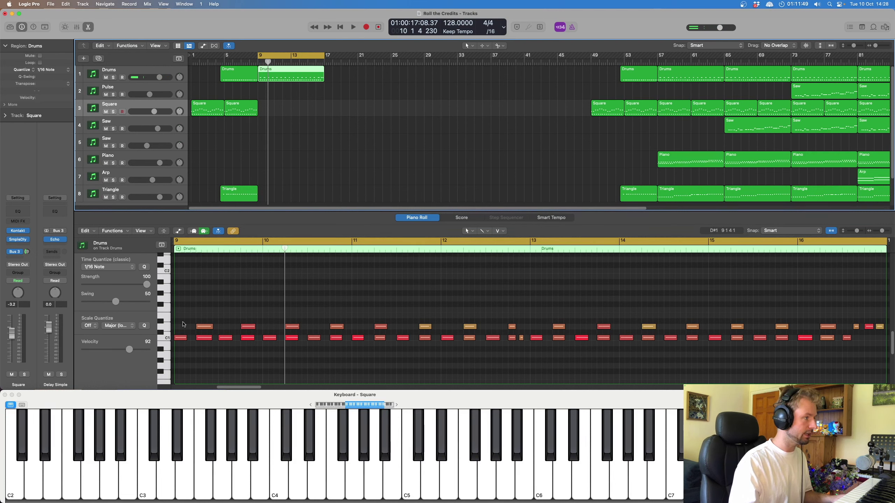
# Step: Select all the D1 notes in the Drums region at bar 9 and listen to the beat
pyautogui.click(167, 328)
pyautogui.press('space')
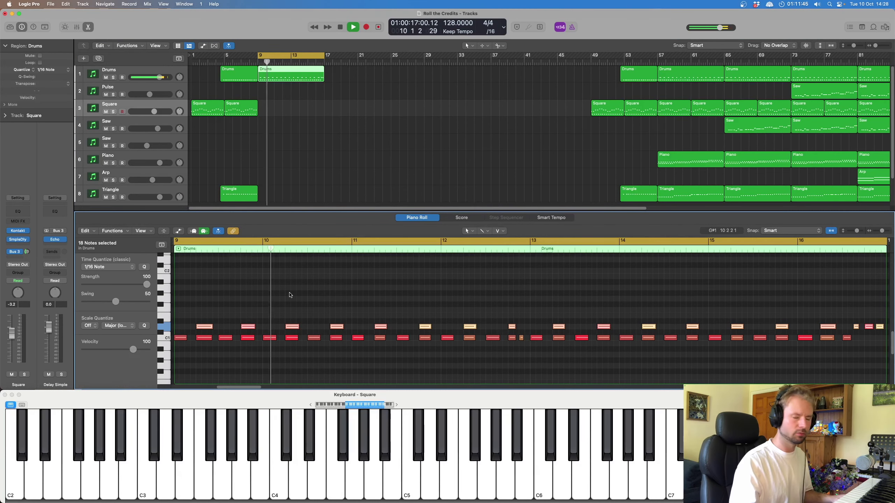
pyautogui.press('space')
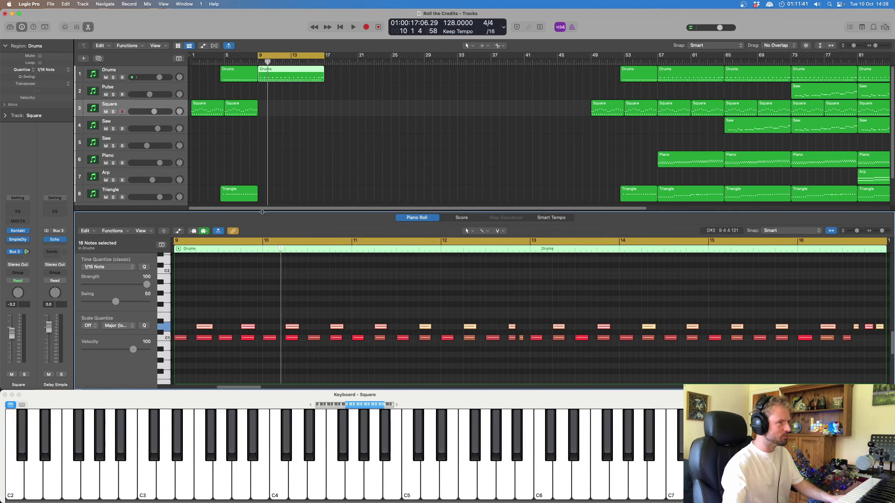
# Step: Copy two Square regions to bars 9 and 13 and the eight-bar Triangle region at bar 57 to bar 9, and play the section
pyautogui.moveTo(282, 108)
pyautogui.mouseDown()
pyautogui.moveTo(206, 112)
pyautogui.moveTo(274, 115)
pyautogui.mouseUp()
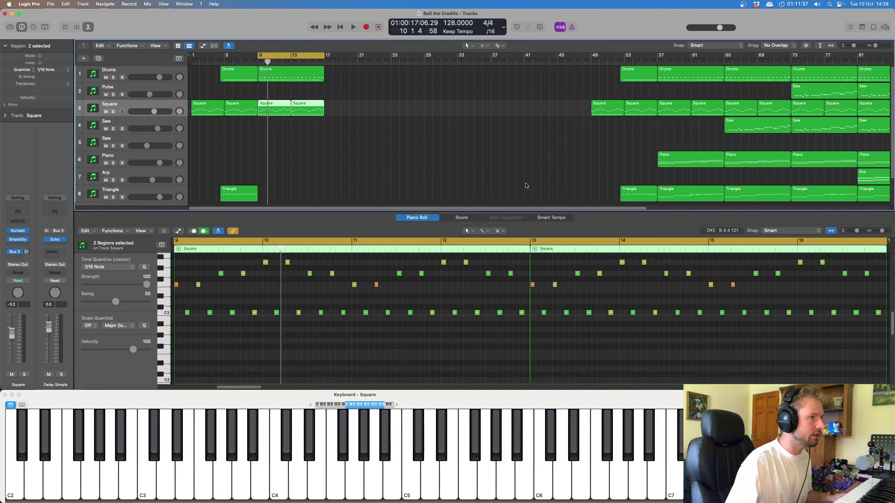
pyautogui.moveTo(696, 193); pyautogui.dragTo(298, 190)
pyautogui.press('space')
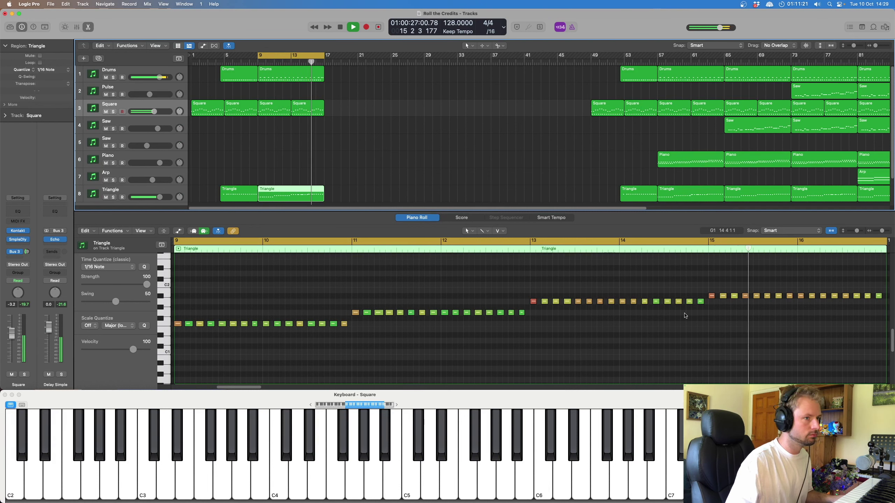
pyautogui.press('space')
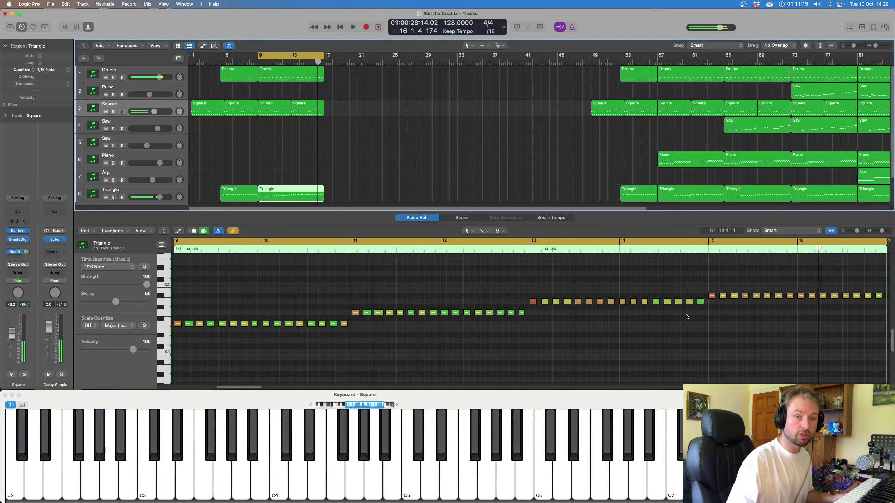
# Step: Copy the eight-bar Piano region at bar 57 to bar 9 and play bars 9–17 with the piano added
pyautogui.click(162, 296)
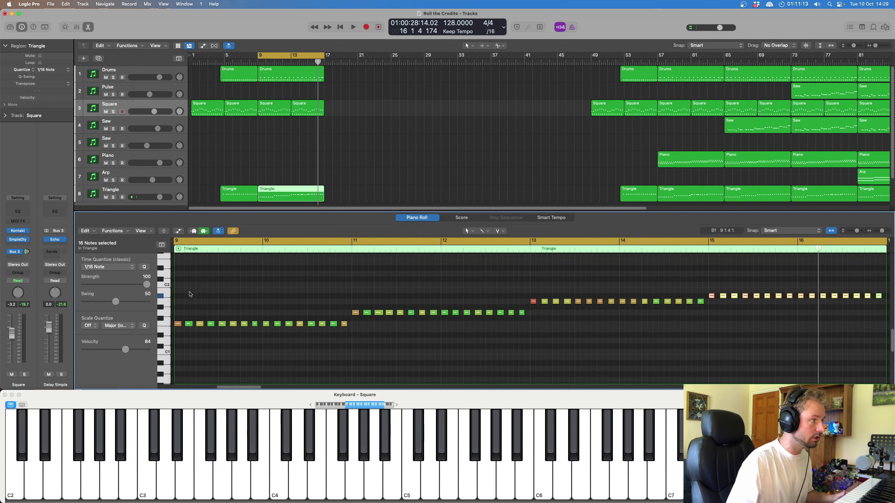
pyautogui.click(670, 163)
pyautogui.moveTo(696, 163); pyautogui.dragTo(286, 161)
pyautogui.click(150, 158)
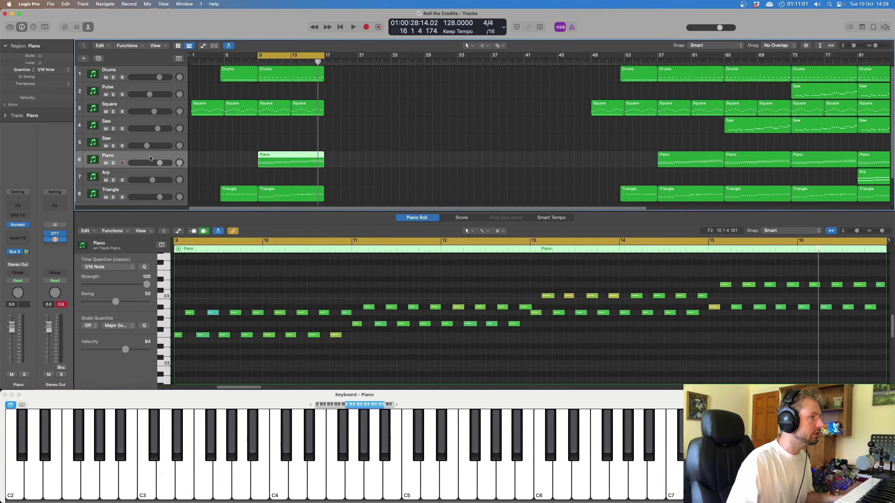
pyautogui.hotkey('shift', 'space')
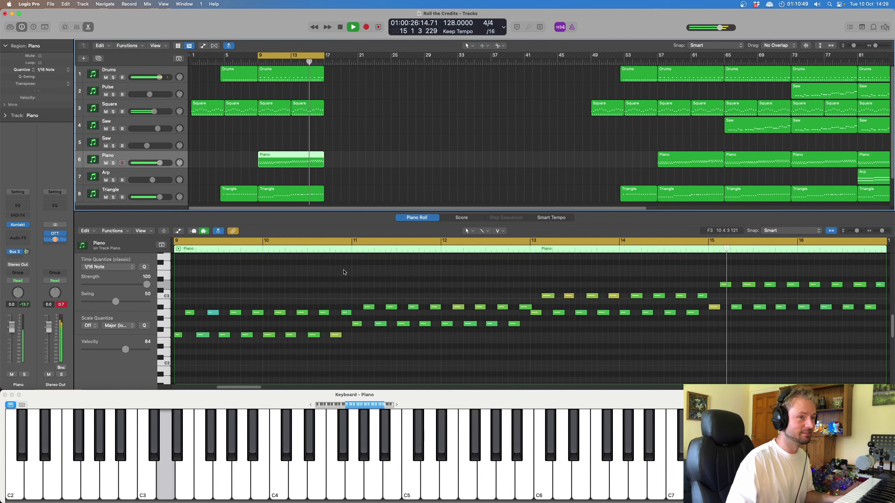
pyautogui.press('space')
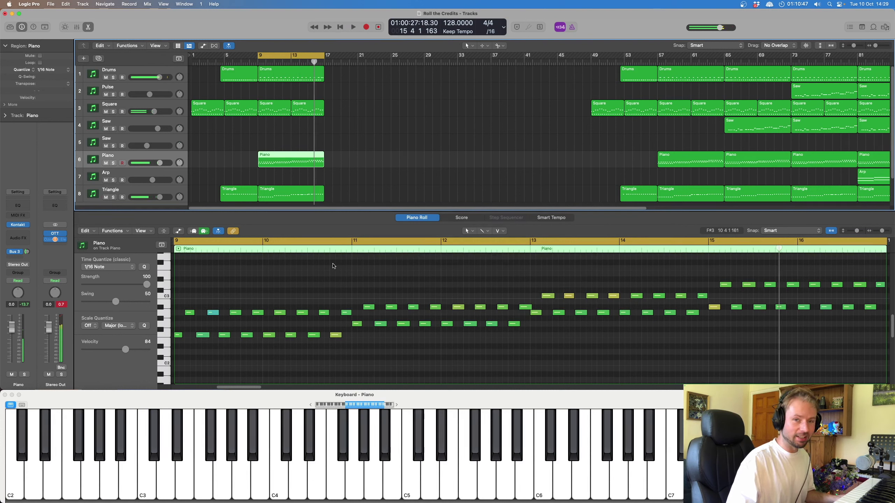
pyautogui.click(166, 337)
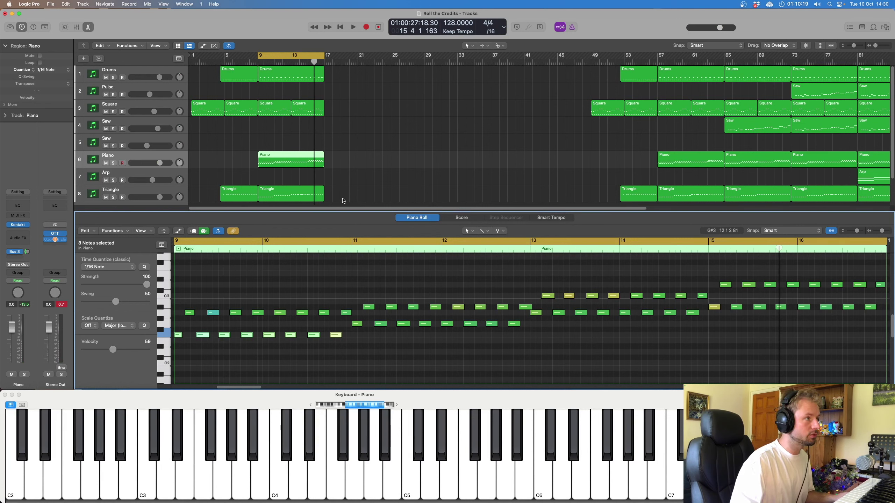
# Step: Duplicate the eight-bar Drums, Square, Piano and Triangle section to bar 17 and set the cycle to bars 17–25
pyautogui.moveTo(344, 200); pyautogui.dragTo(389, 61)
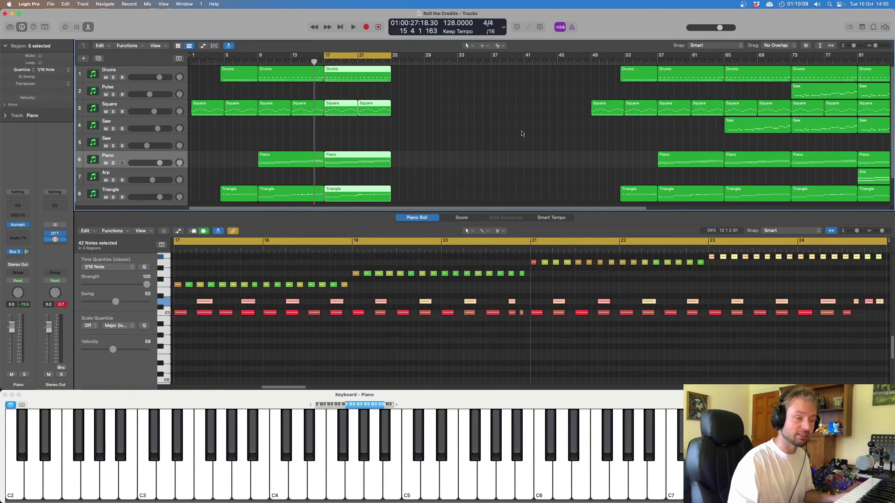
pyautogui.click(477, 154)
# Step: Copy the eight-bar Saw region at bar 65 to bar 17 and play the cycled section with the Saw track selected
pyautogui.click(745, 125)
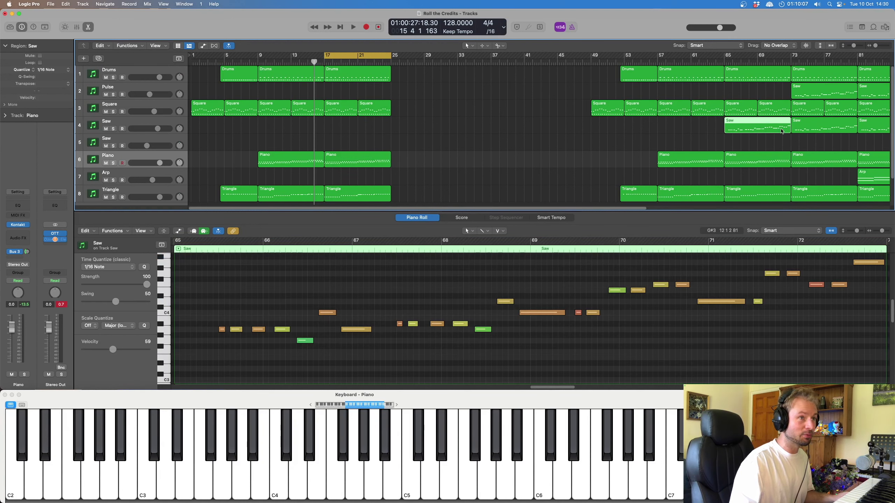
pyautogui.moveTo(761, 128); pyautogui.dragTo(363, 127)
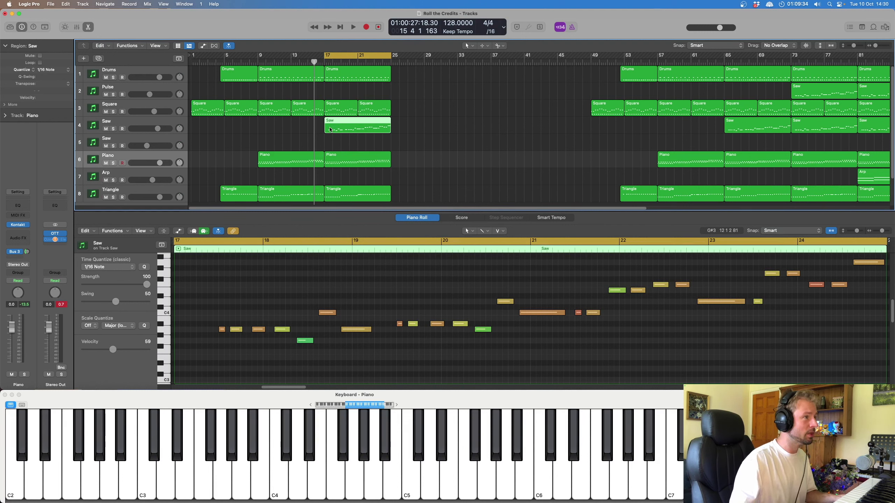
pyautogui.click(160, 123)
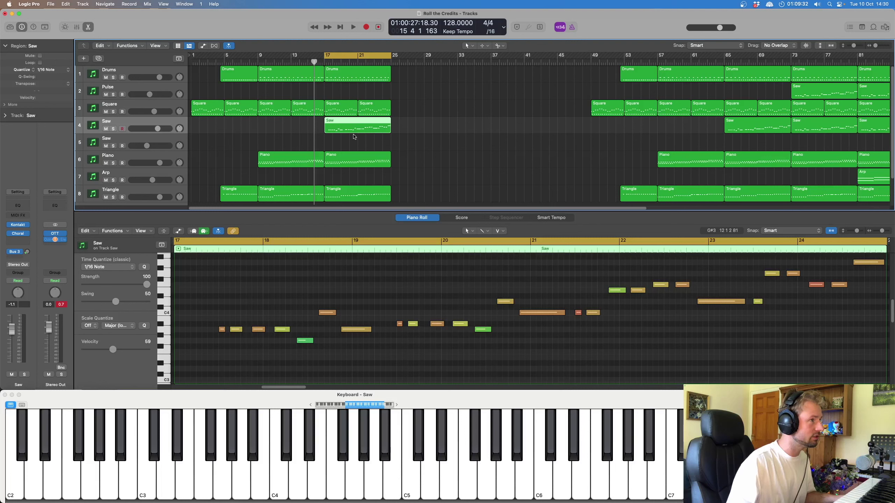
pyautogui.press('space')
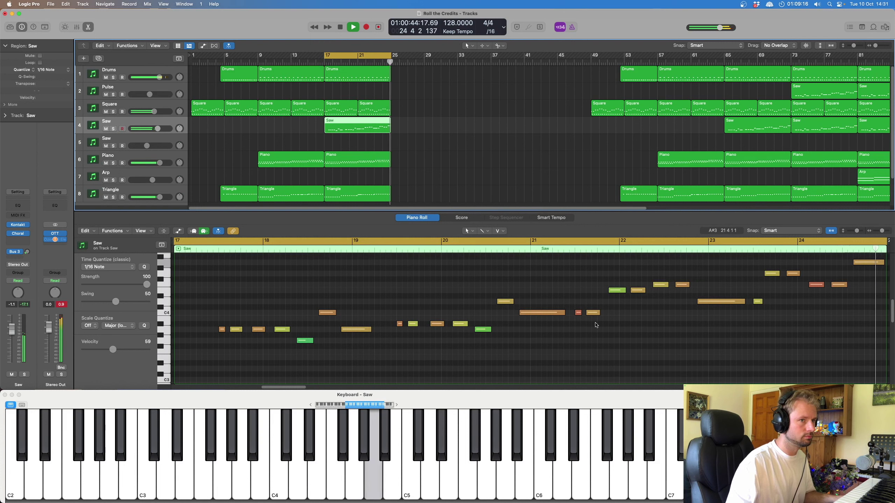
pyautogui.press('space')
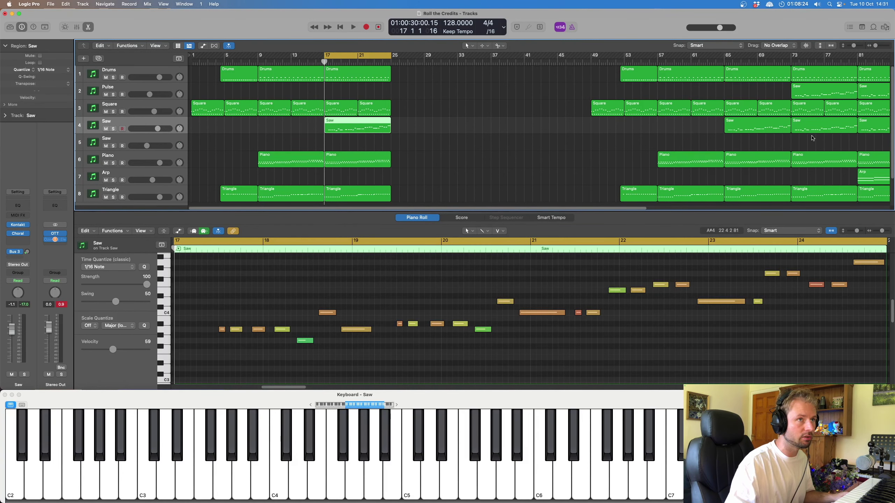
# Step: Copy all the tracks' regions at bar 73, including Pulse, to bar 25, and play bars 25–33 with the Pulse track selected
pyautogui.moveTo(797, 204); pyautogui.dragTo(854, 45)
pyautogui.moveTo(818, 84); pyautogui.dragTo(463, 55)
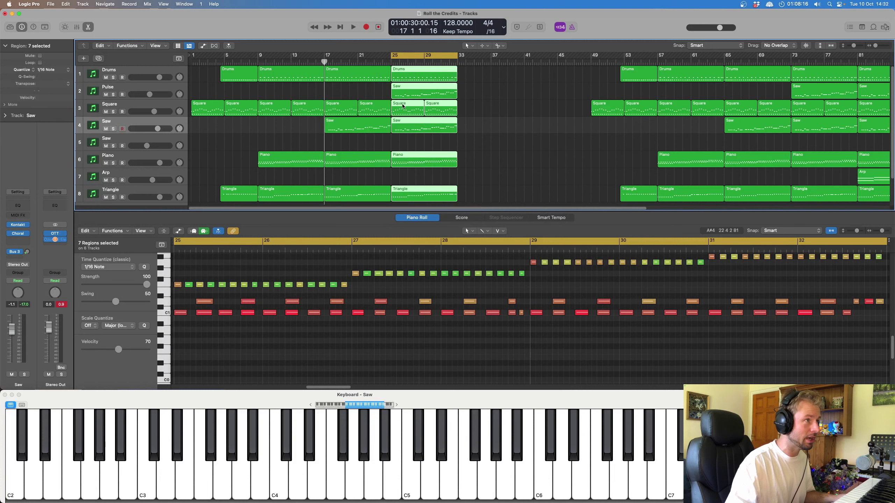
pyautogui.click(380, 92)
pyautogui.press('space')
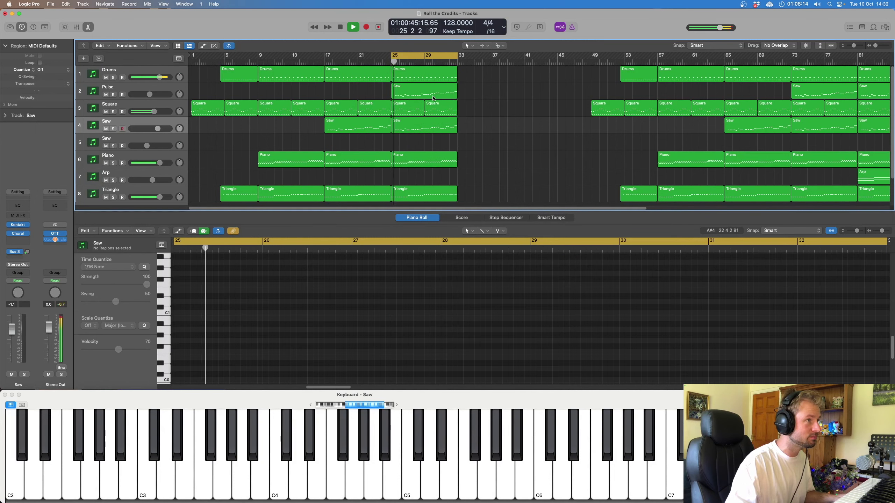
pyautogui.click(275, 92)
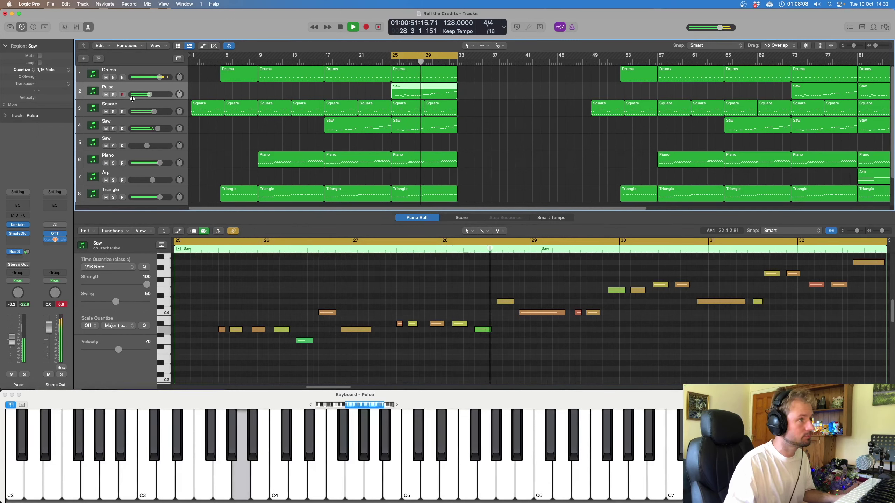
pyautogui.press('space')
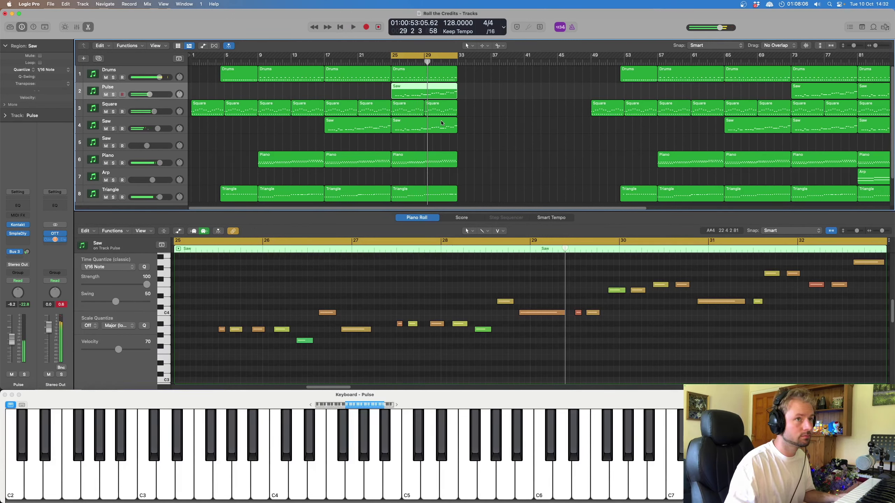
# Step: Copy all the tracks' regions at bar 81, including Arp, to bar 33 and play from there with the cycle off
pyautogui.hscroll(10, 432, 208)
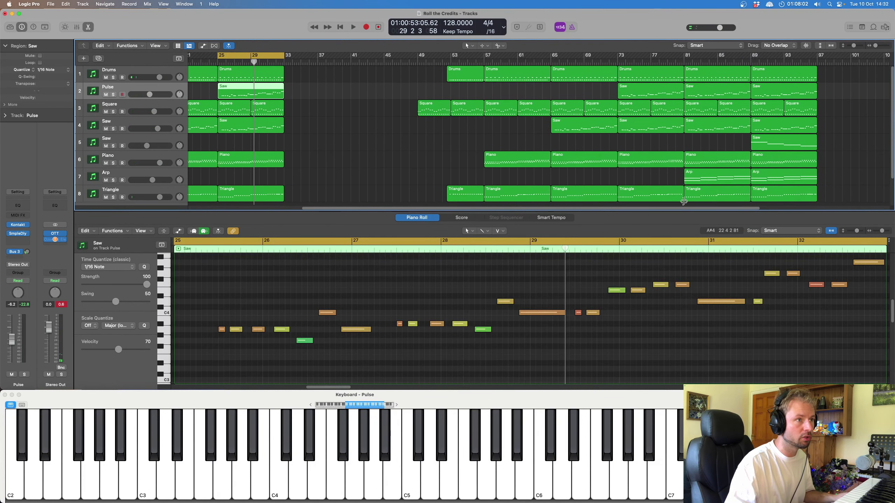
pyautogui.moveTo(705, 203); pyautogui.dragTo(313, 75)
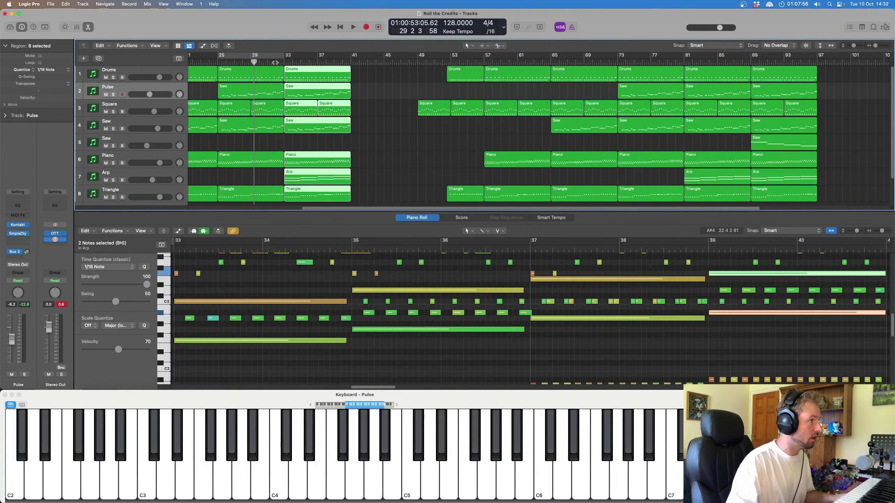
pyautogui.click(275, 62)
pyautogui.press('space')
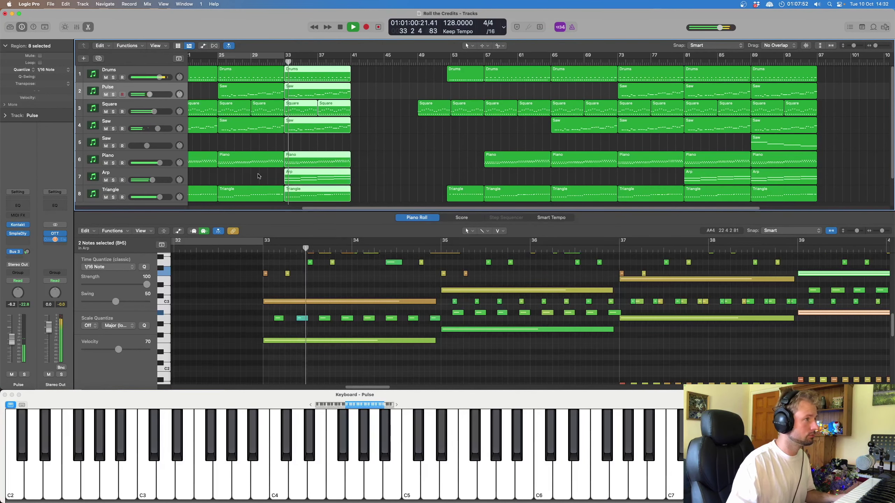
pyautogui.press('space')
# Step: Open the Arp track's Kontakt instrument on its arpeggiator page, solo the track and loop bars 33–37
pyautogui.click(173, 177)
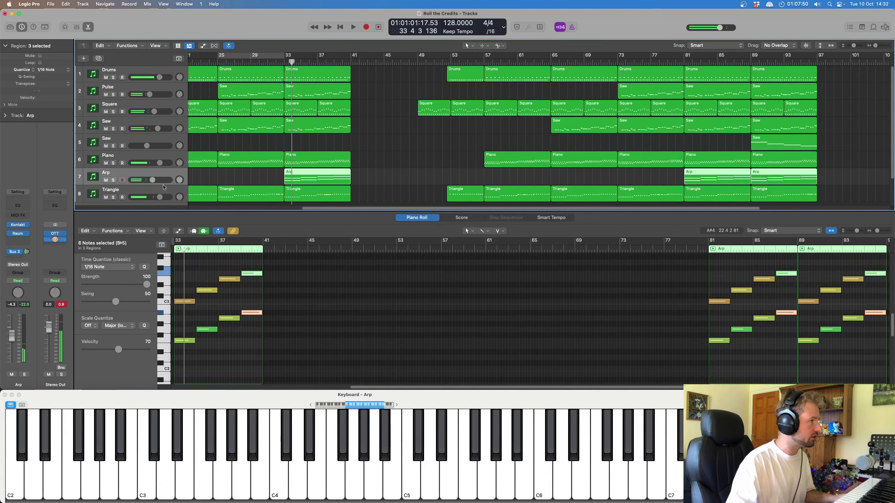
pyautogui.click(19, 225)
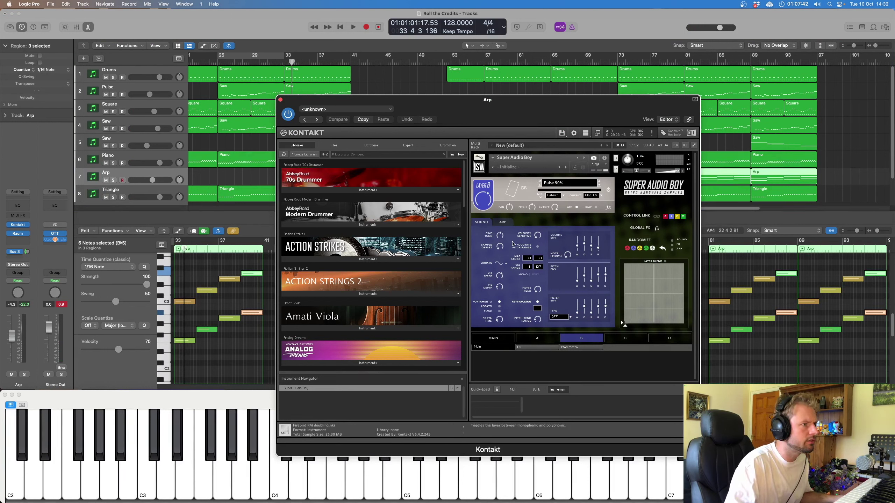
pyautogui.click(504, 225)
pyautogui.moveTo(487, 100); pyautogui.dragTo(482, 158)
pyautogui.press('s')
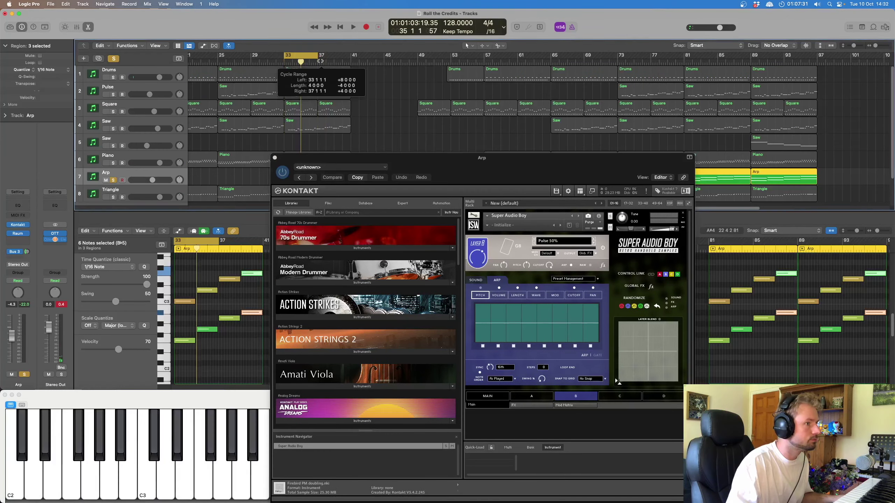
pyautogui.press('space')
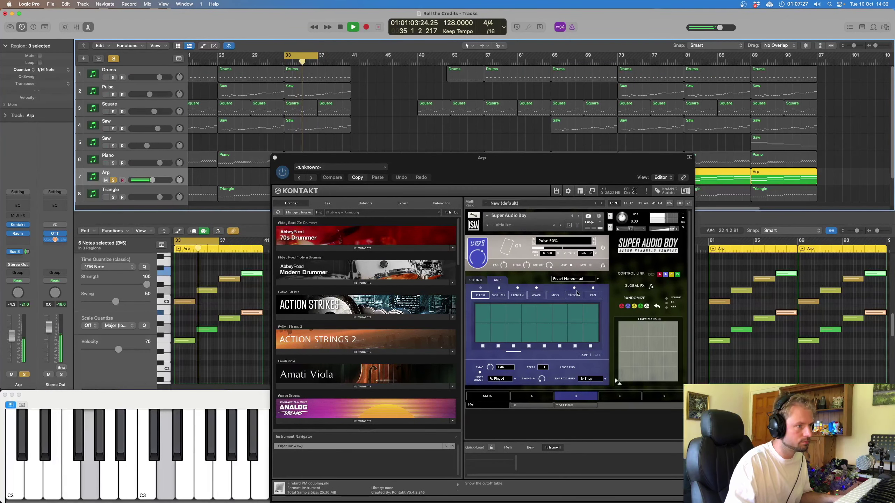
# Step: Look through the arpeggiator's preset list without choosing one, and play the soloed Arp part again
pyautogui.click(575, 280)
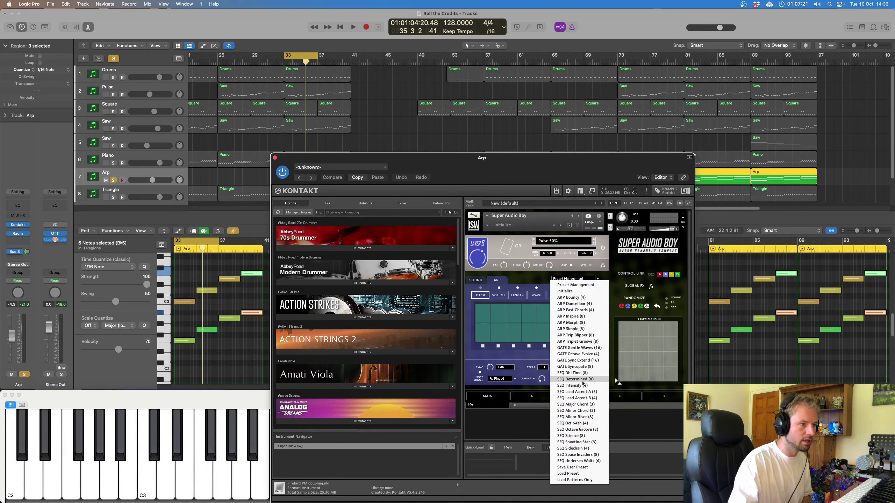
pyautogui.click(536, 282)
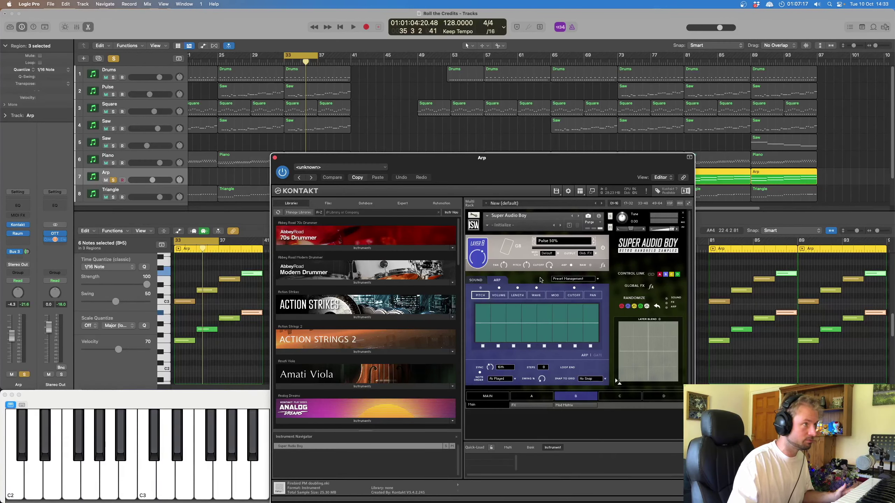
pyautogui.press('space')
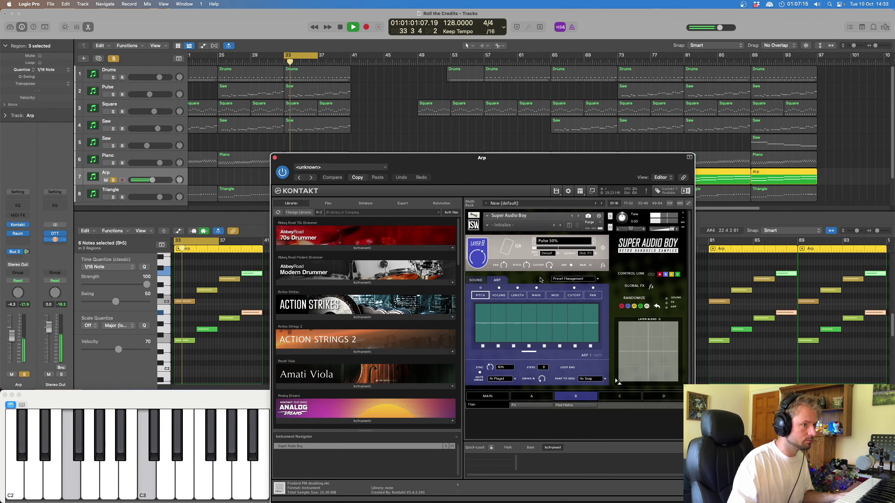
# Step: Close the Arp instrument window, unsolo the track and play the section from bar 33 with all tracks
pyautogui.click(275, 158)
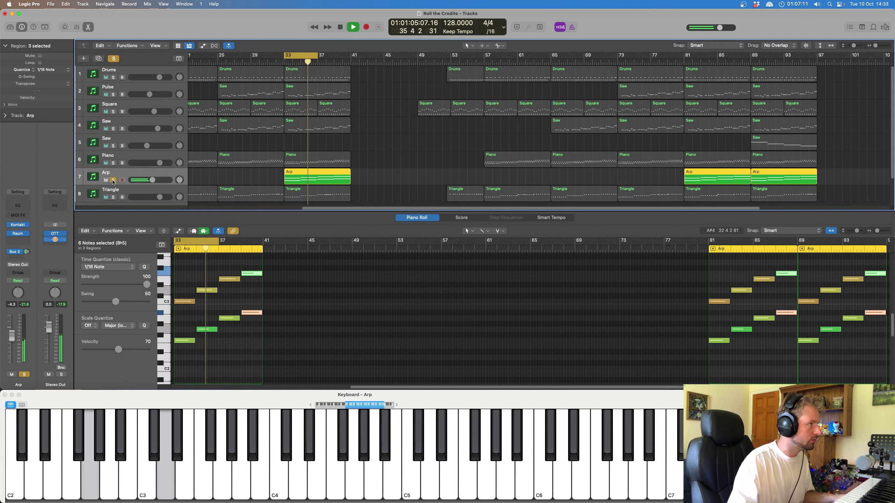
pyautogui.click(114, 180)
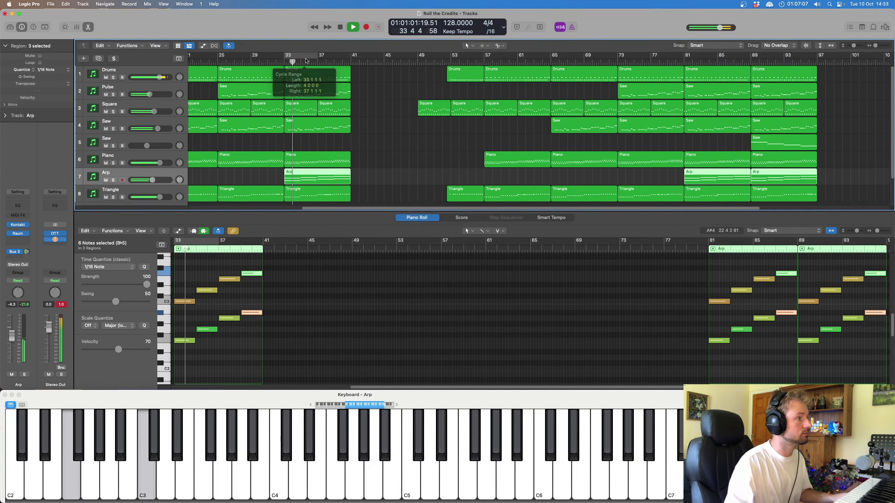
pyautogui.click(377, 175)
pyautogui.press('space')
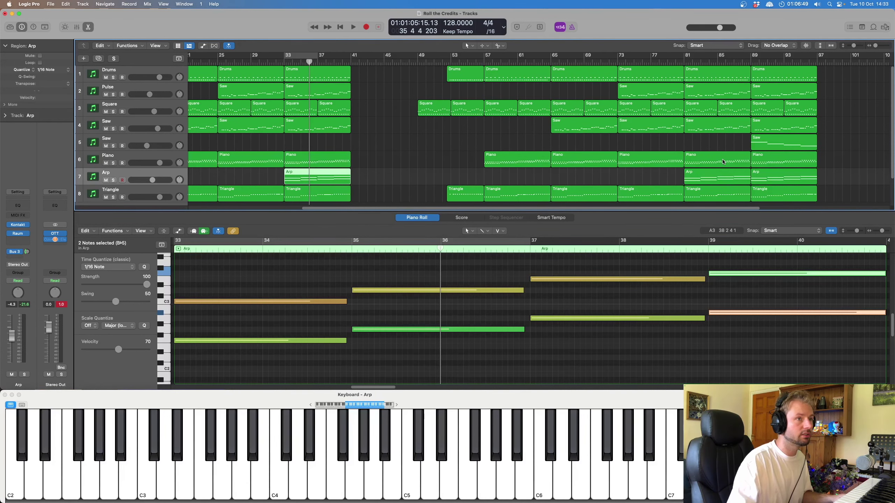
# Step: Copy all the tracks' regions at bar 89, including the second Saw track, to bar 41, and play bars 41–49
pyautogui.click(832, 196)
pyautogui.moveTo(832, 196); pyautogui.dragTo(355, 57)
pyautogui.click(152, 141)
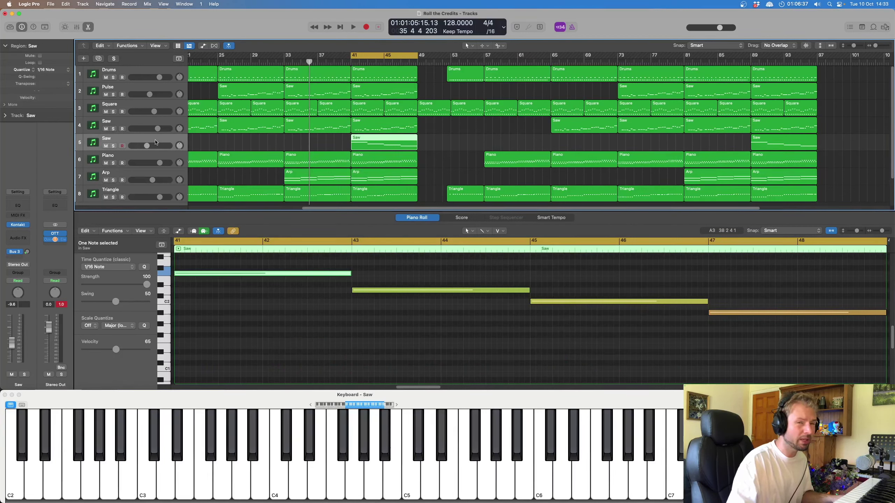
pyautogui.press('space')
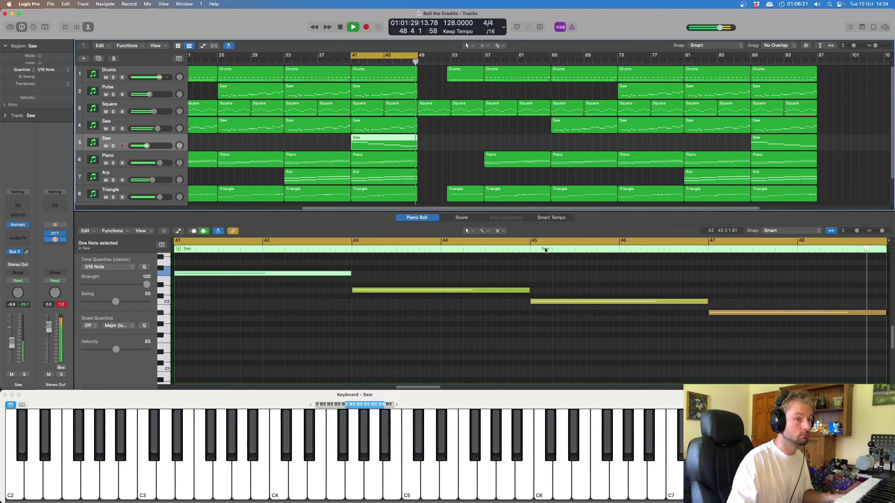
pyautogui.press('space')
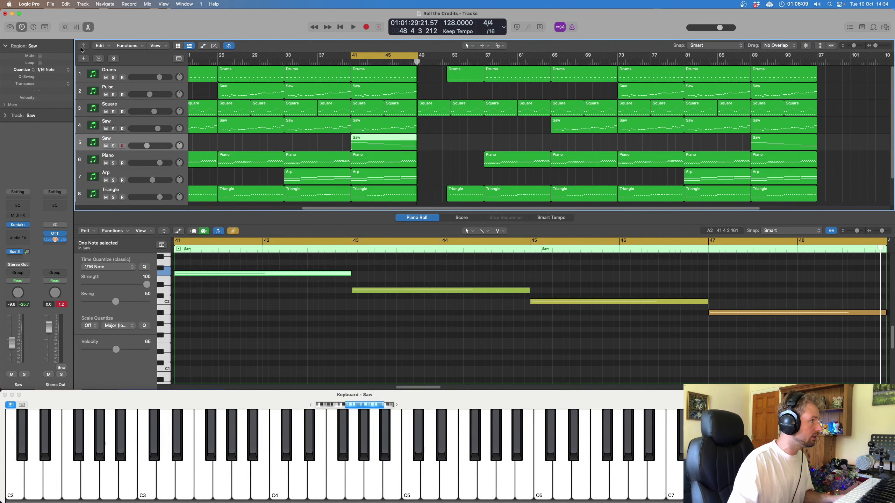
# Step: Show the mixer, solo the Square track and play bars from 41 to hear its effects and sends
pyautogui.click(77, 27)
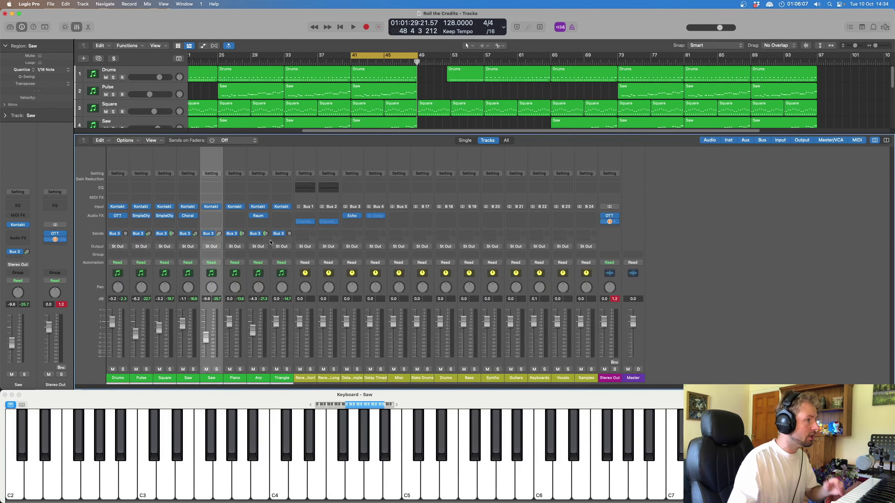
pyautogui.click(147, 107)
pyautogui.press('s')
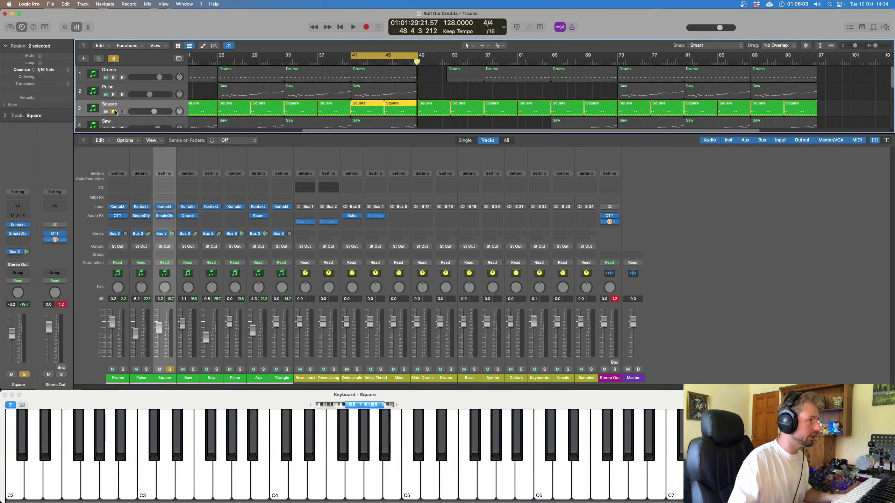
pyautogui.press('space')
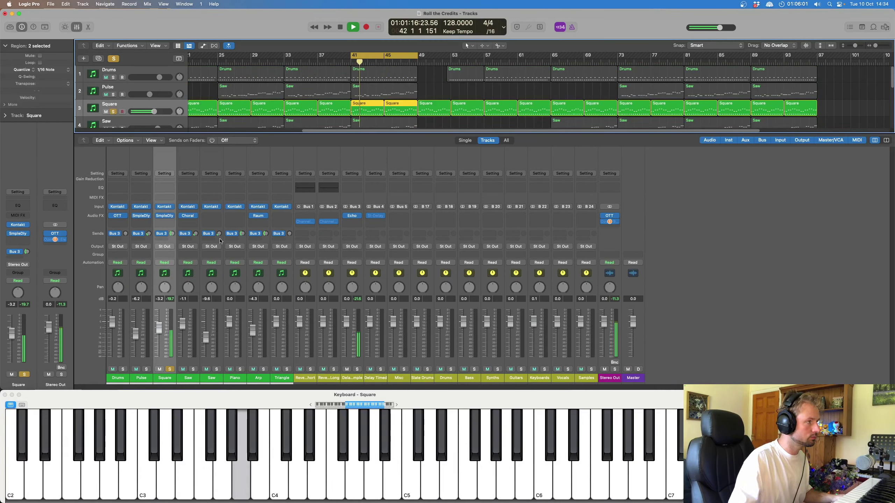
pyautogui.press('space')
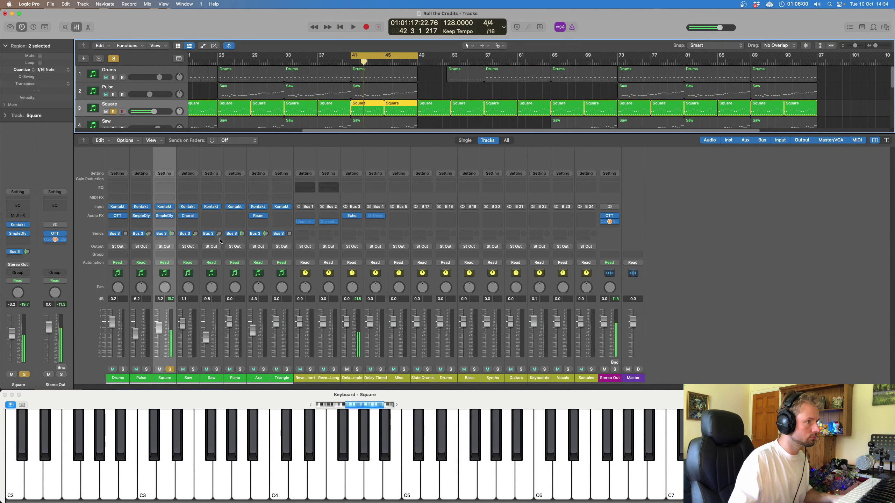
# Step: Check the Echo settings on the simple delay bus, and show the Choral effect on the first Saw track
pyautogui.click(352, 216)
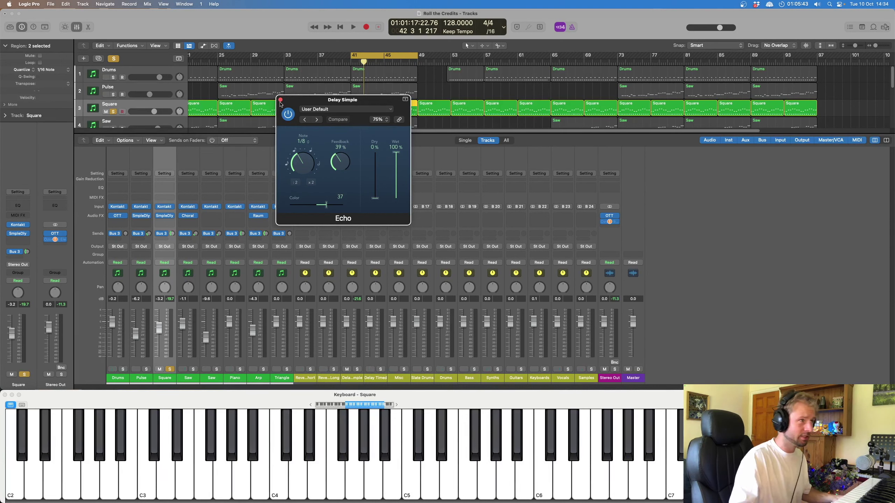
pyautogui.click(280, 100)
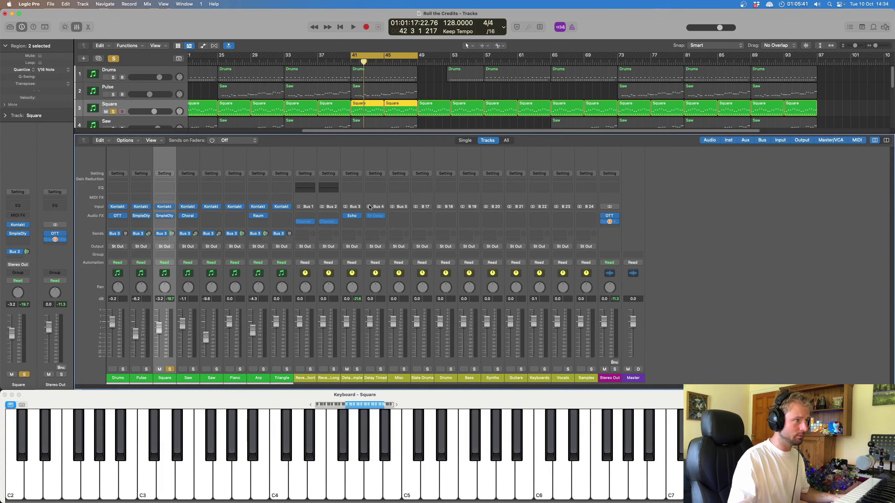
pyautogui.moveTo(187, 217)
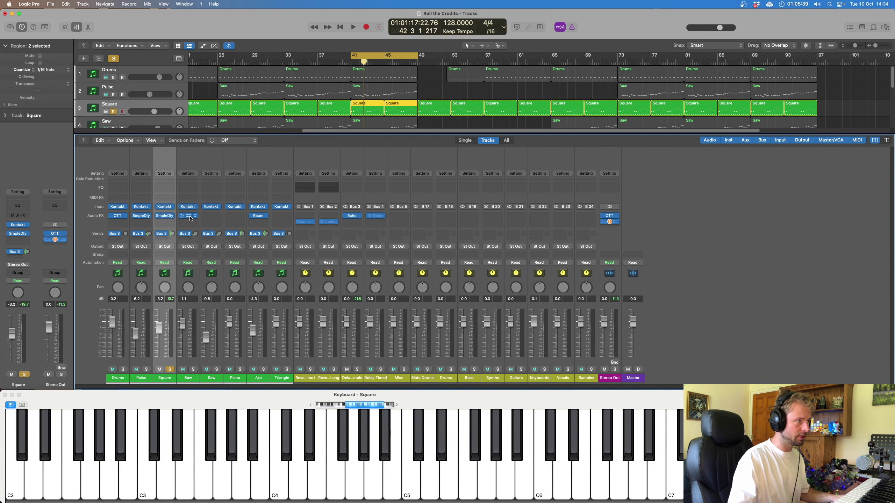
pyautogui.click(190, 218)
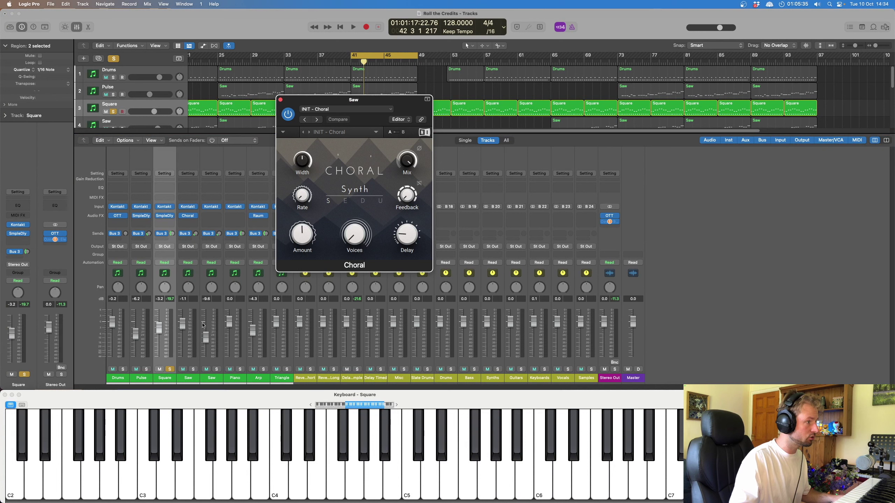
# Step: Solo the first Saw track instead of Square and play from bar 41, comparing it with Choral bypassed and enabled
pyautogui.click(169, 369)
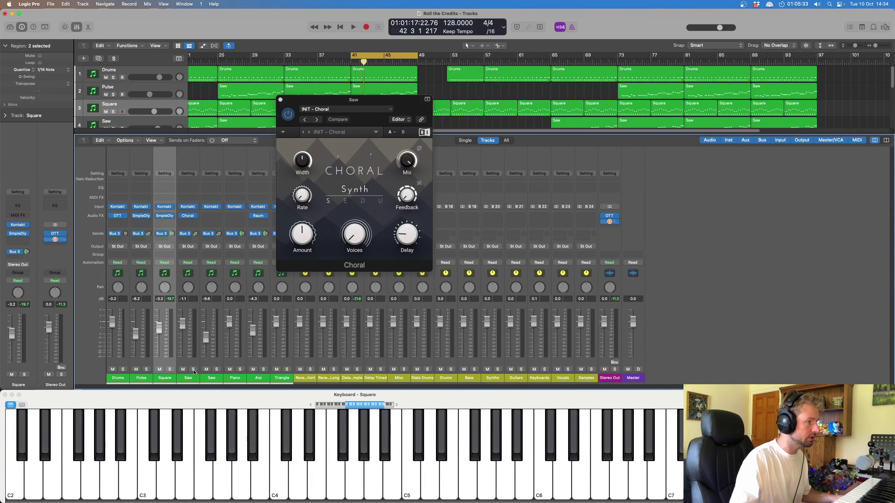
pyautogui.click(193, 369)
pyautogui.press('space')
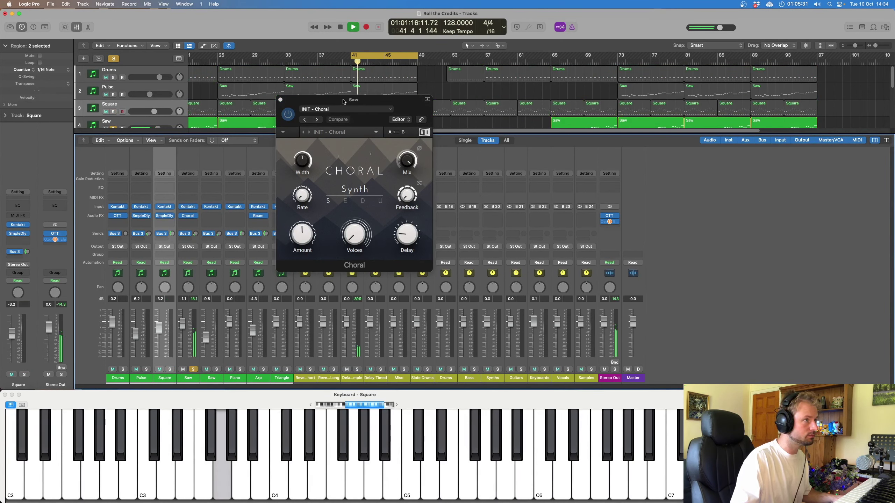
pyautogui.click(291, 117)
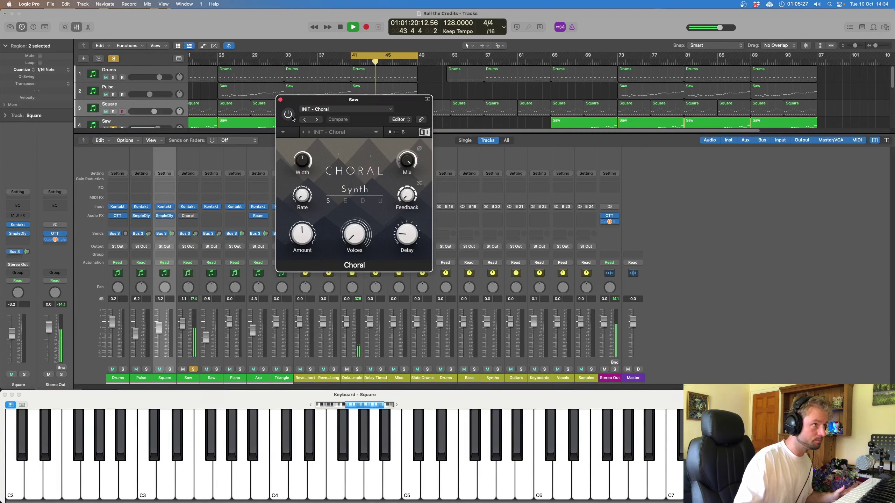
pyautogui.click(292, 116)
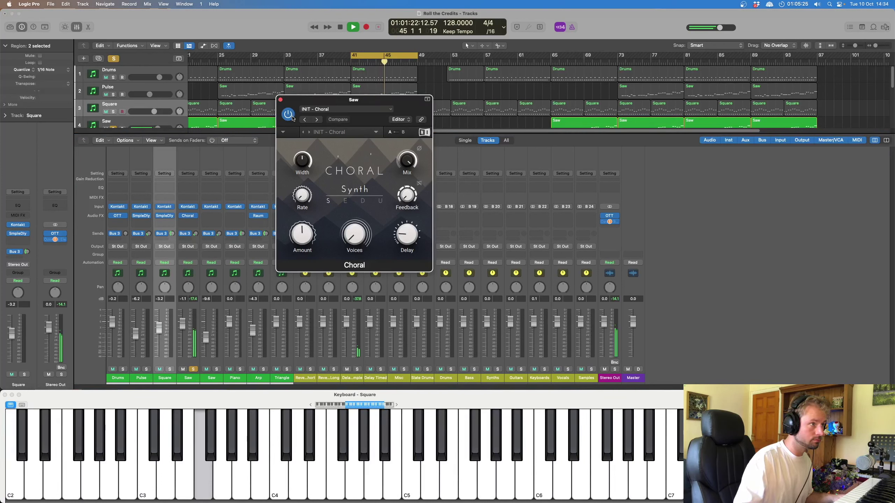
pyautogui.press('space')
pyautogui.click(281, 101)
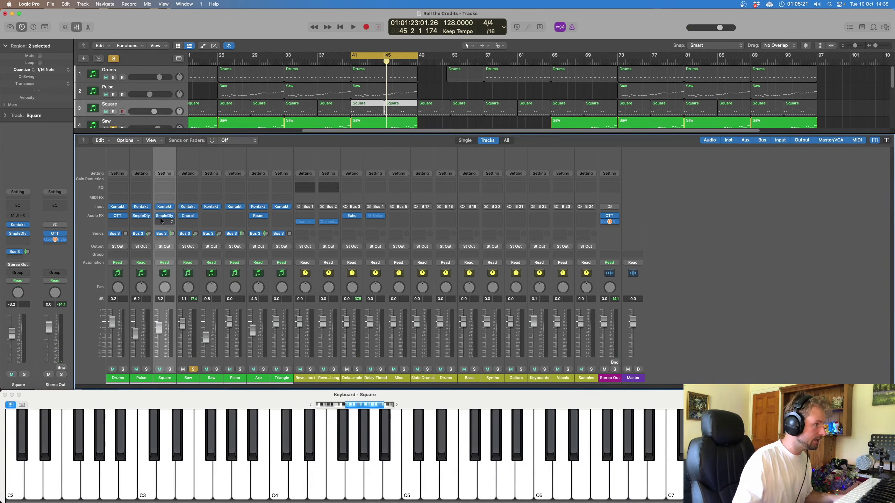
# Step: Solo the Drums track instead of Saw and play from bar 41, comparing it with its OTT compressor bypassed and enabled
pyautogui.click(119, 217)
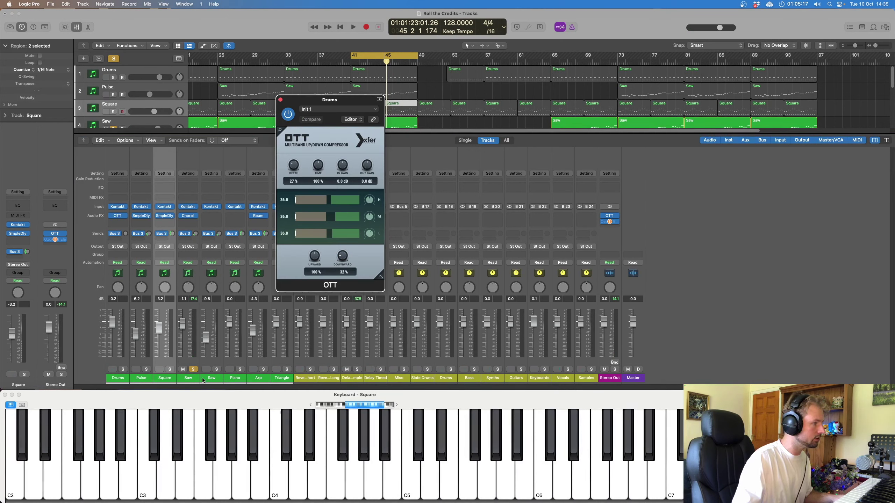
pyautogui.click(193, 369)
pyautogui.click(123, 370)
pyautogui.press('space')
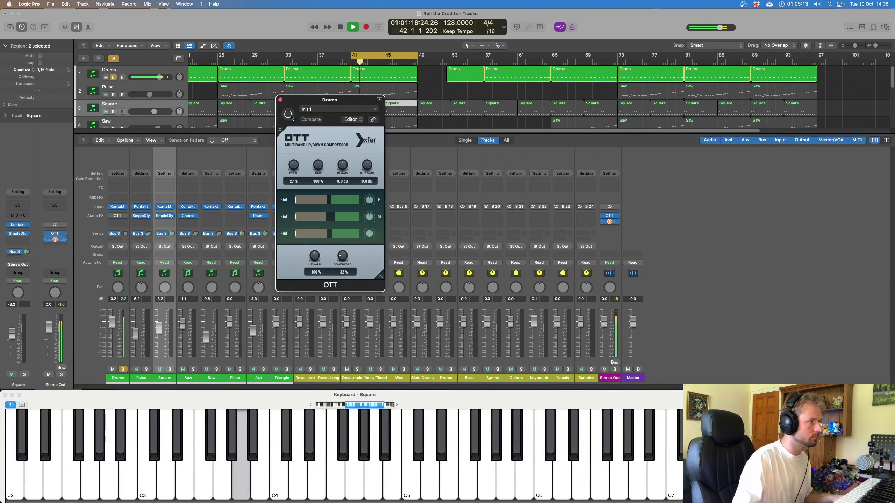
pyautogui.click(292, 117)
pyautogui.click(291, 117)
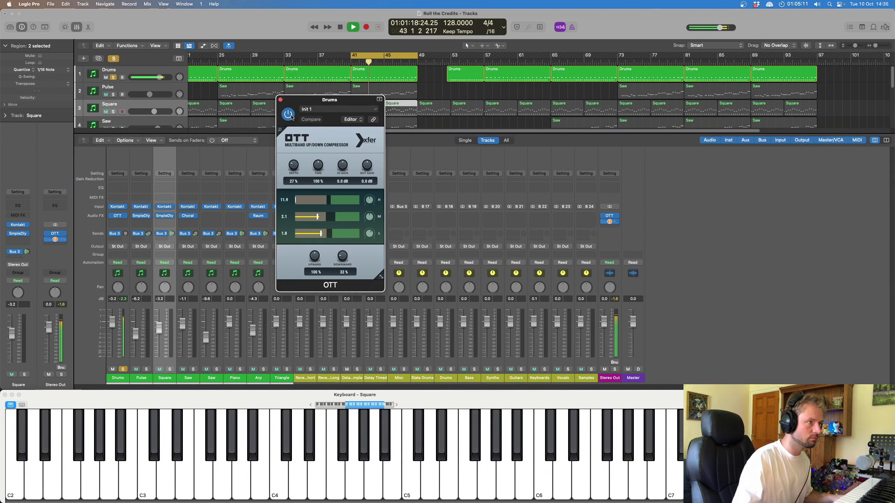
pyautogui.press('space')
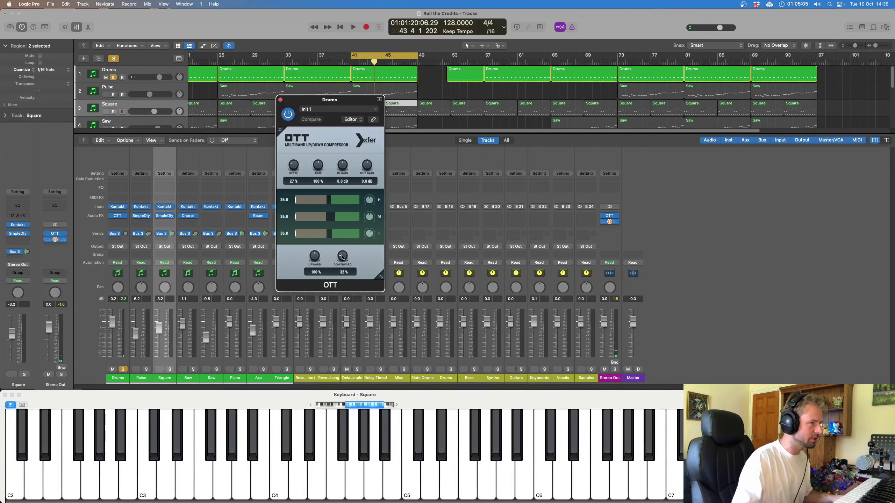
pyautogui.click(280, 100)
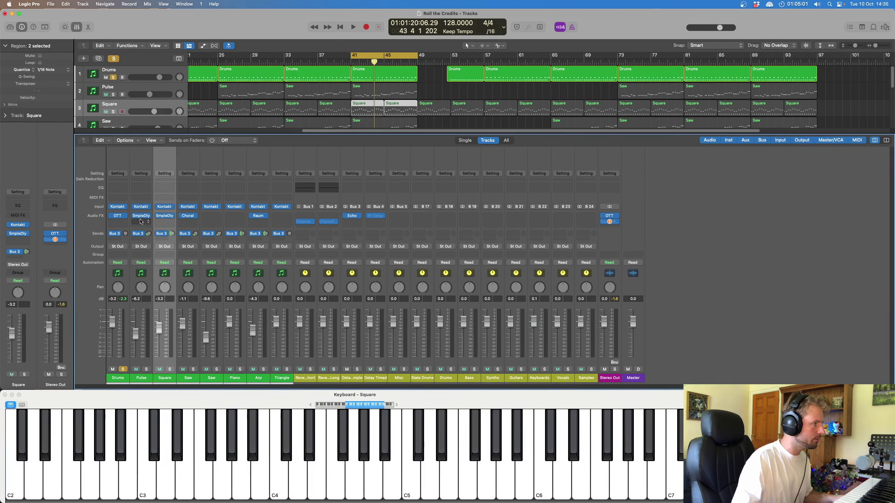
# Step: Solo the Pulse track instead of Drums and play from bar 41, comparing it with its Sample Delay bypassed and enabled
pyautogui.click(115, 78)
pyautogui.click(143, 90)
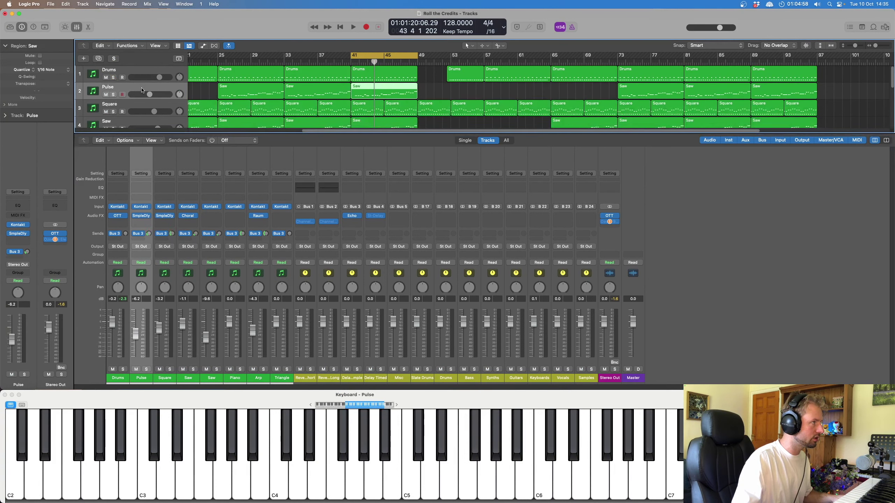
pyautogui.click(114, 95)
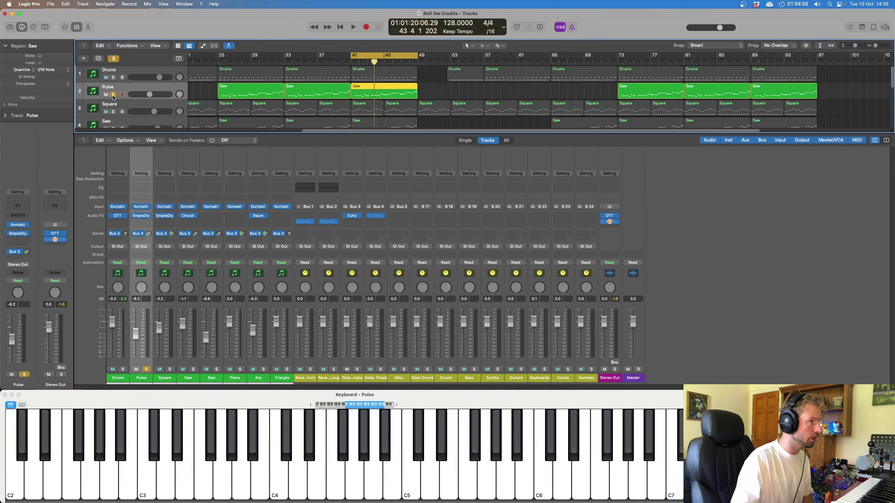
pyautogui.click(141, 216)
pyautogui.press('space')
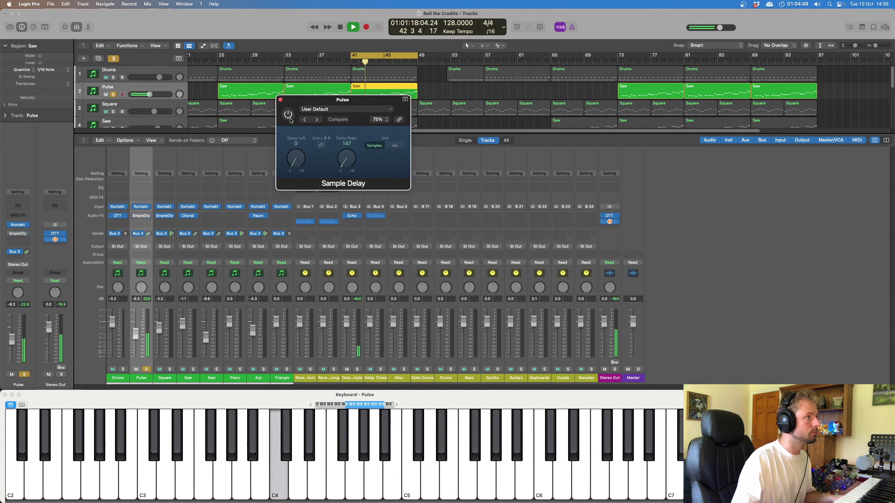
pyautogui.click(289, 116)
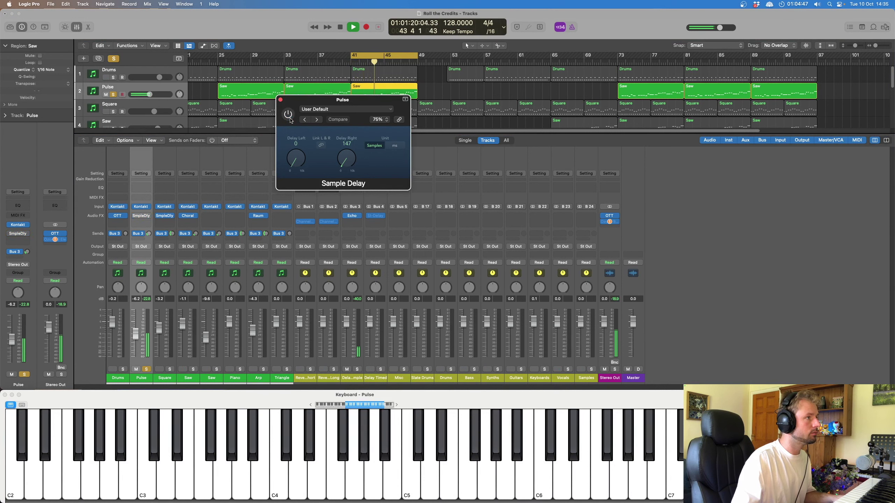
pyautogui.click(289, 119)
pyautogui.press('space')
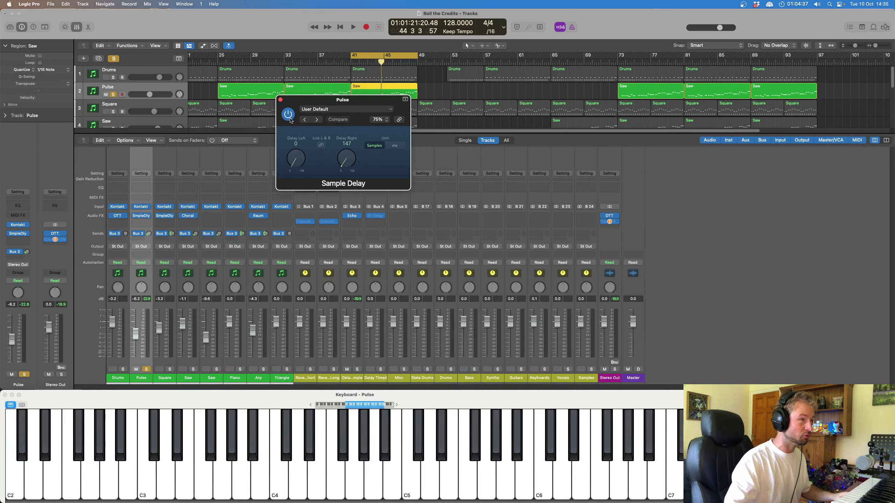
# Step: Close the Pulse track's Sample Delay window and show the additional region parameters, including Delay
pyautogui.click(280, 100)
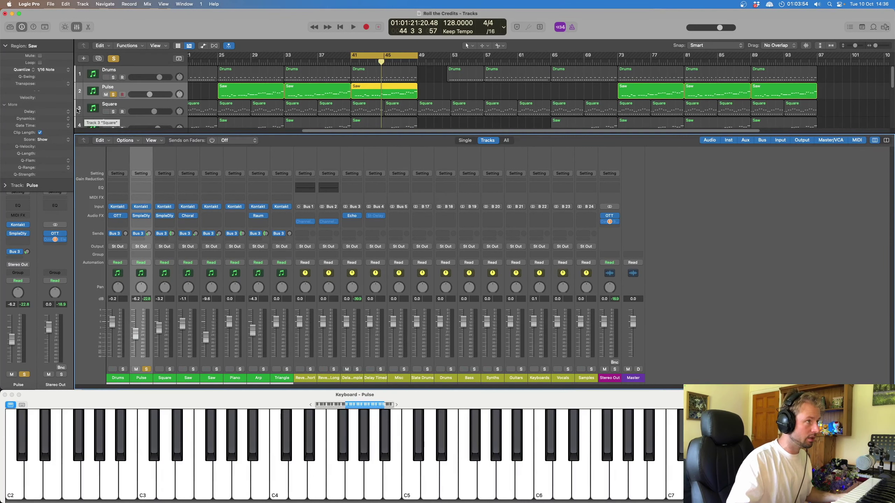
pyautogui.click(10, 104)
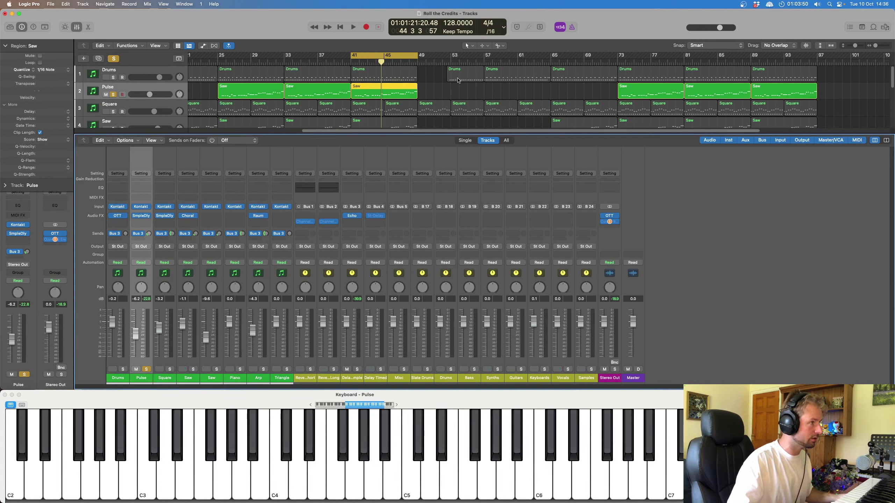
# Step: Show the Arp track's Raum reverb, clear the Pulse solo, and play the soloed Arp track from bar 41
pyautogui.click(259, 218)
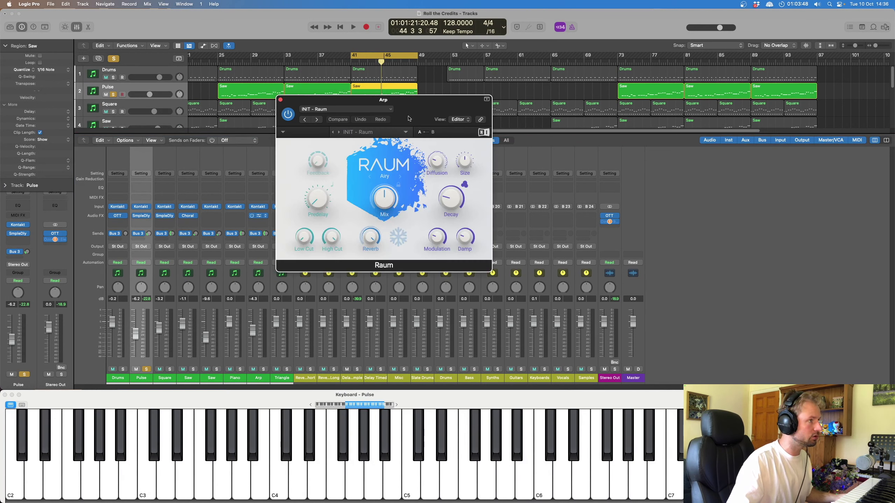
pyautogui.scroll(-5, 452, 91)
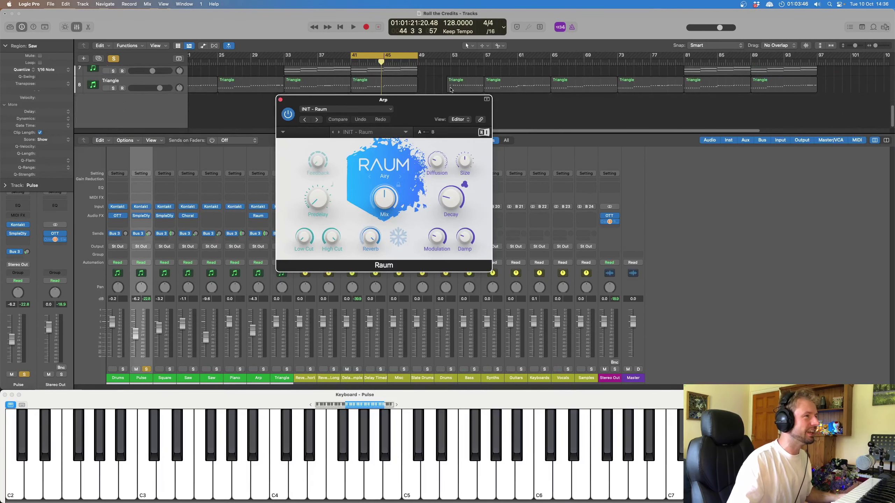
pyautogui.scroll(2, 313, 86)
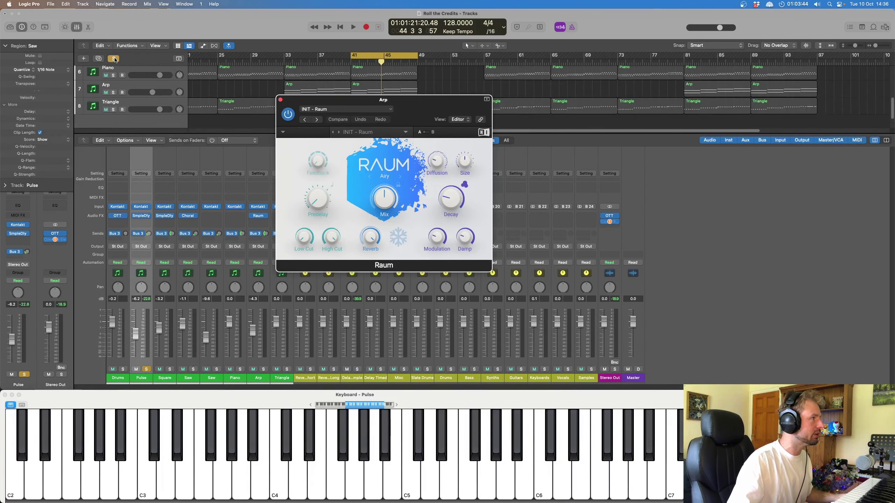
pyautogui.click(114, 58)
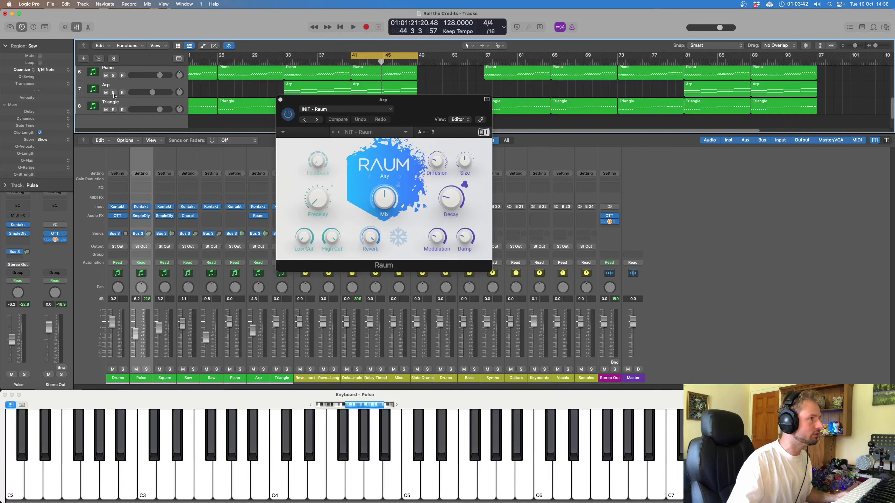
pyautogui.click(114, 93)
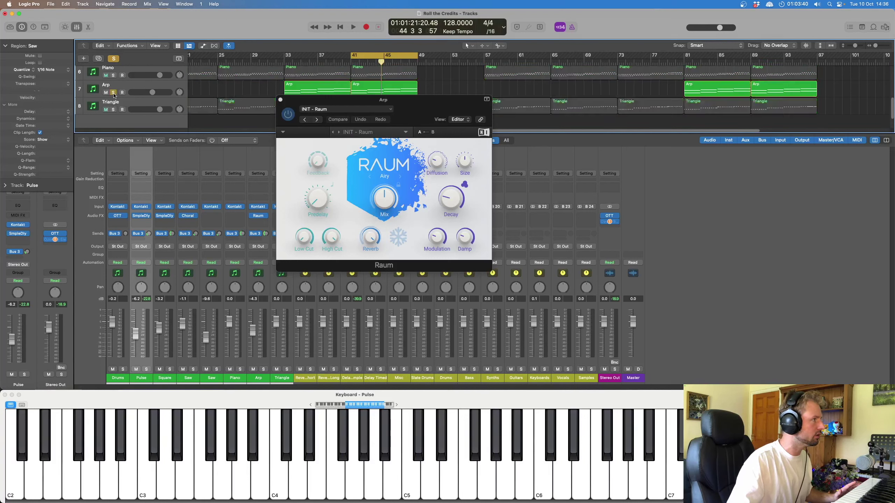
pyautogui.press('space')
pyautogui.press('space')
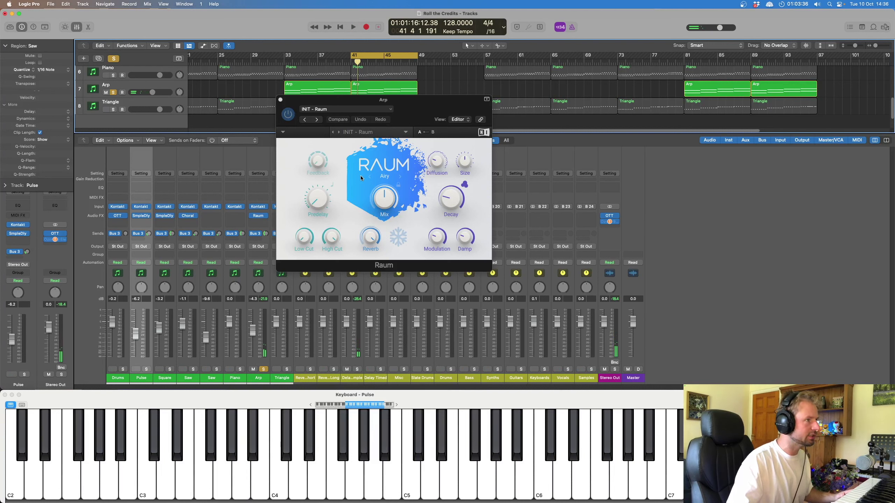
# Step: Compare the soloed Arp track with Raum bypassed and enabled, leave the reverb bypassed and close its window
pyautogui.click(297, 118)
pyautogui.click(287, 115)
pyautogui.press('space')
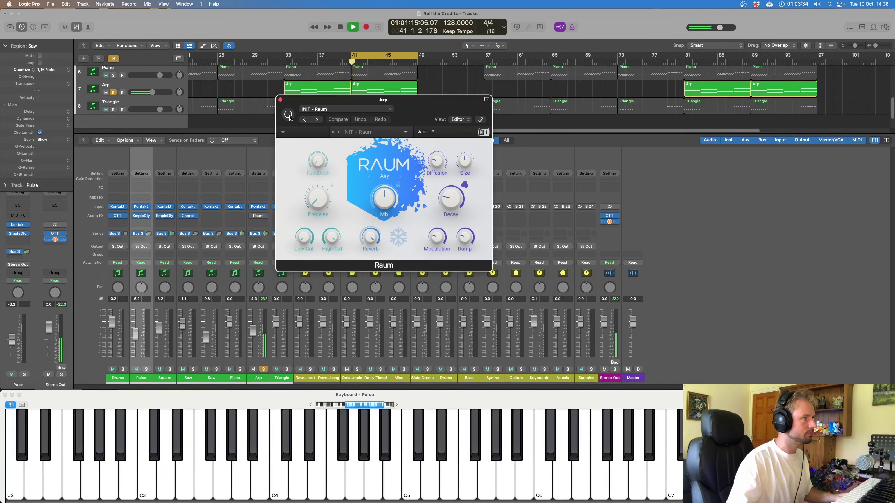
pyautogui.click(289, 116)
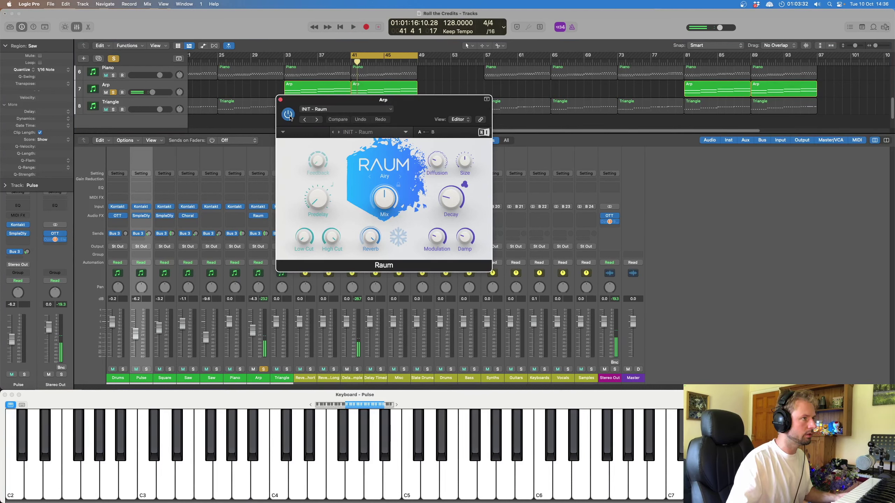
pyautogui.press('space')
pyautogui.click(289, 116)
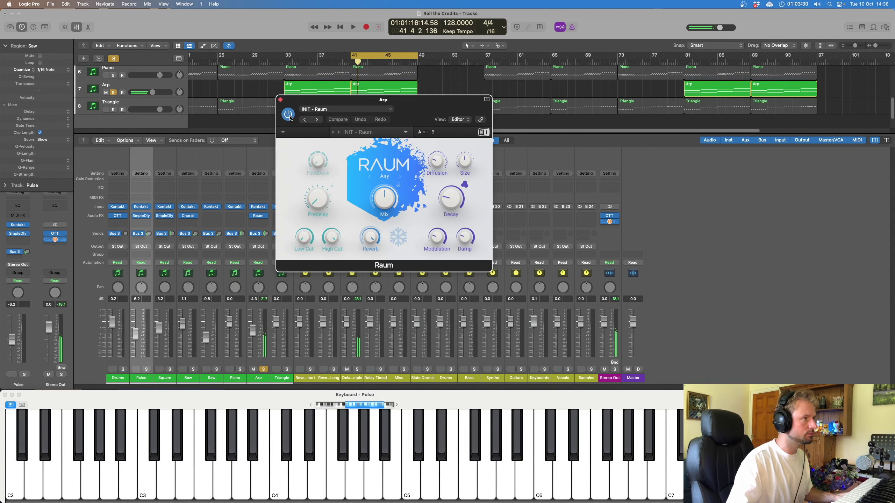
pyautogui.click(280, 100)
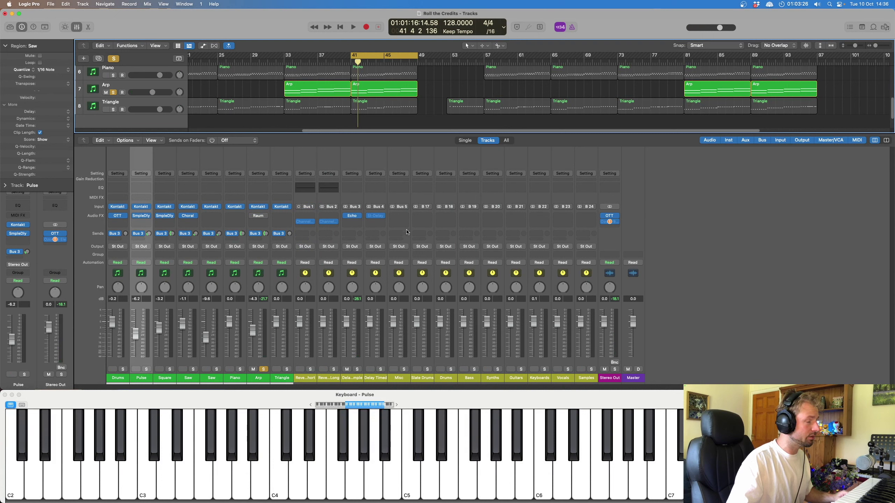
# Step: Play all tracks from bar 41 unsoloed, comparing the mix with the Stereo Out's OTT compressor bypassed and enabled
pyautogui.click(610, 217)
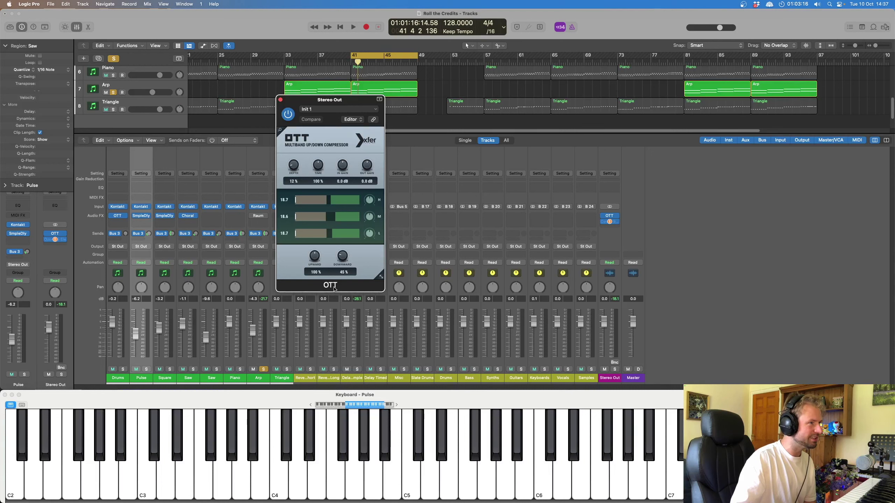
pyautogui.press('space')
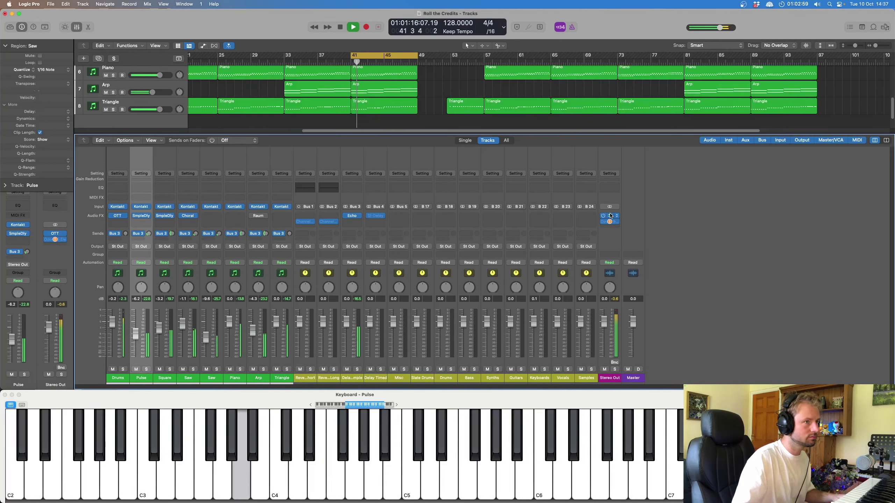
pyautogui.click(287, 114)
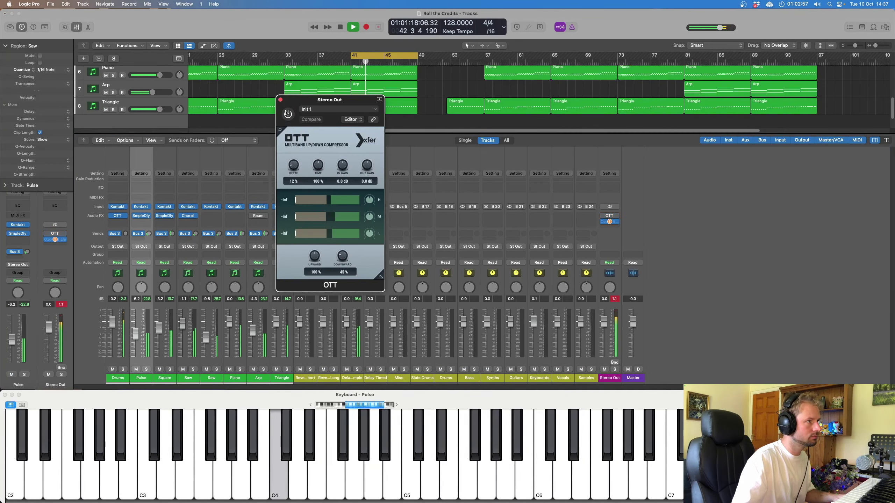
pyautogui.click(287, 114)
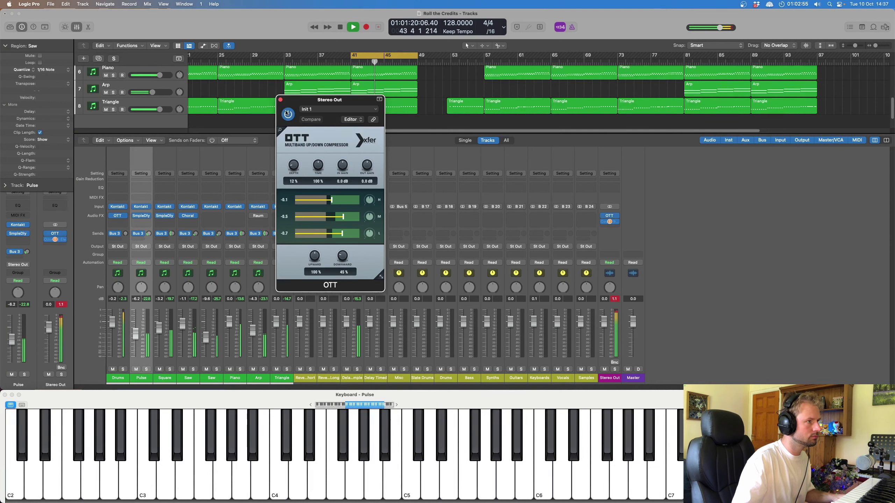
# Step: Stop playback, review the settings of the Stereo Out's OTT compressor and close its window
pyautogui.press('space')
pyautogui.click(280, 100)
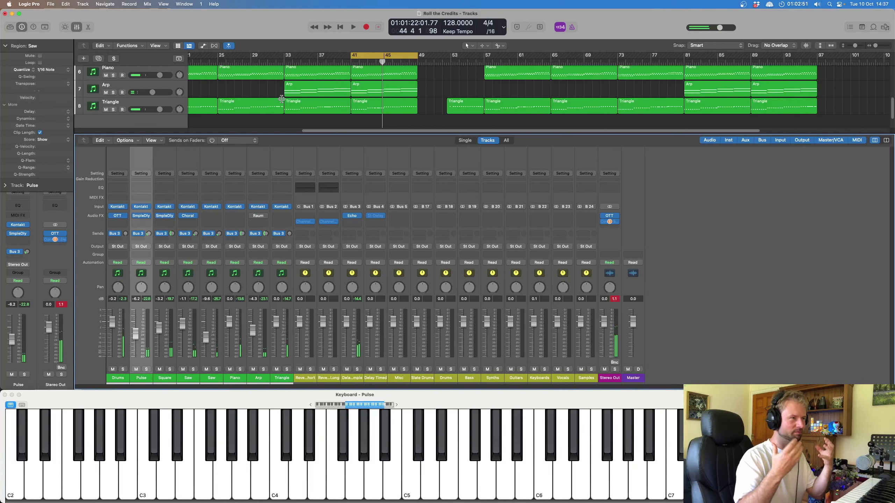
pyautogui.click(610, 217)
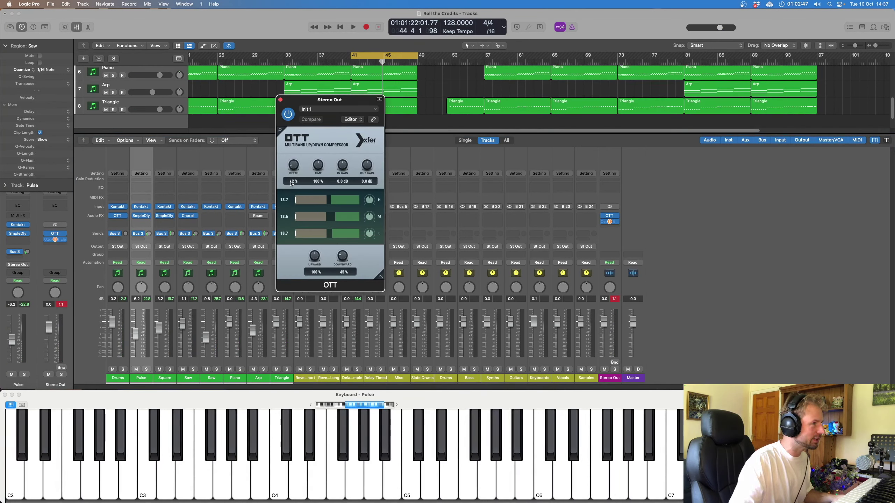
pyautogui.click(280, 100)
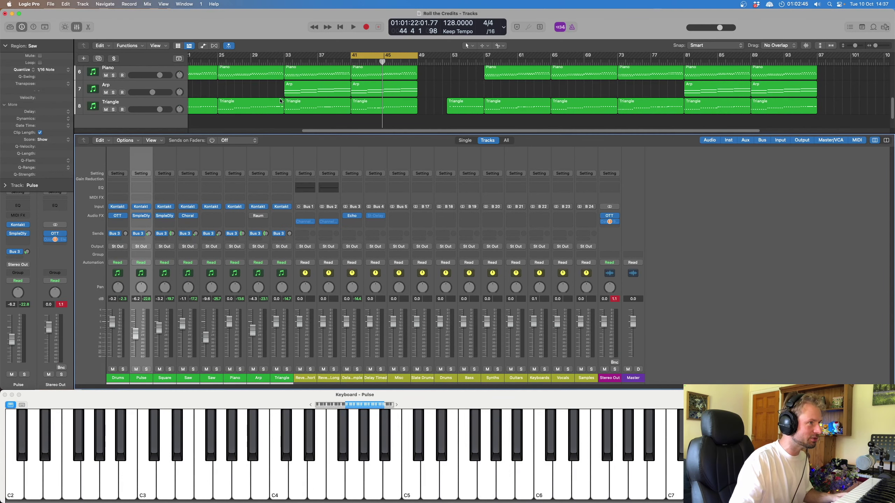
# Step: Replace the cycle range over bars 41 to 49 with one starting at bar 1
pyautogui.scroll(5, 408, 101)
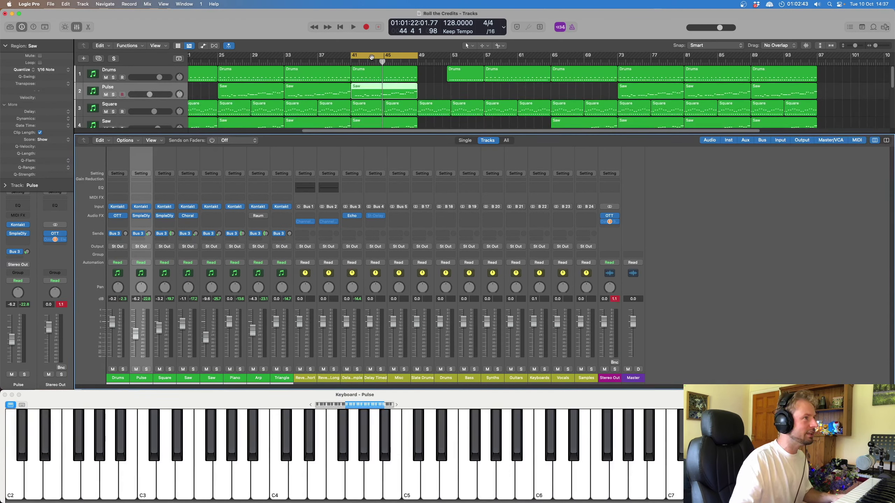
pyautogui.click(382, 58)
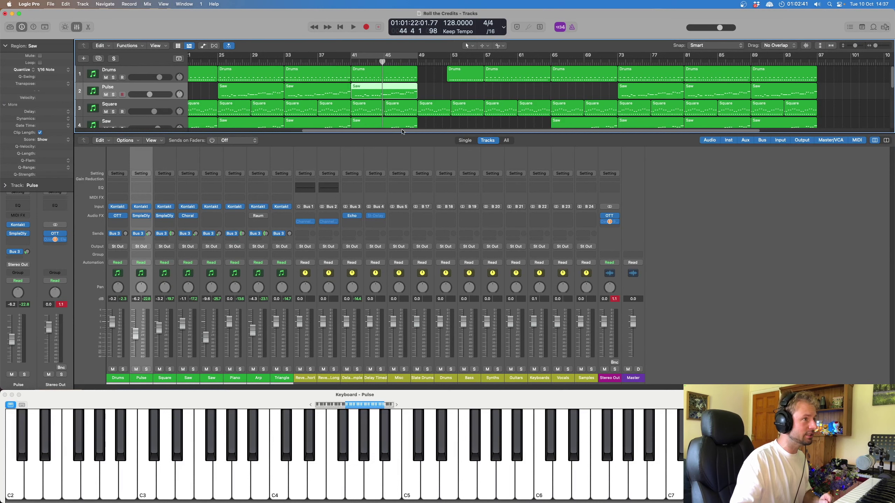
pyautogui.moveTo(403, 132); pyautogui.dragTo(274, 132)
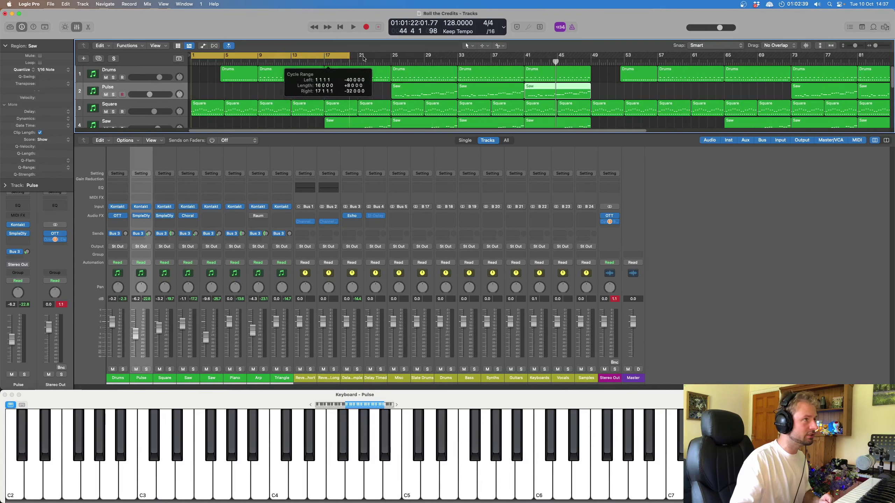